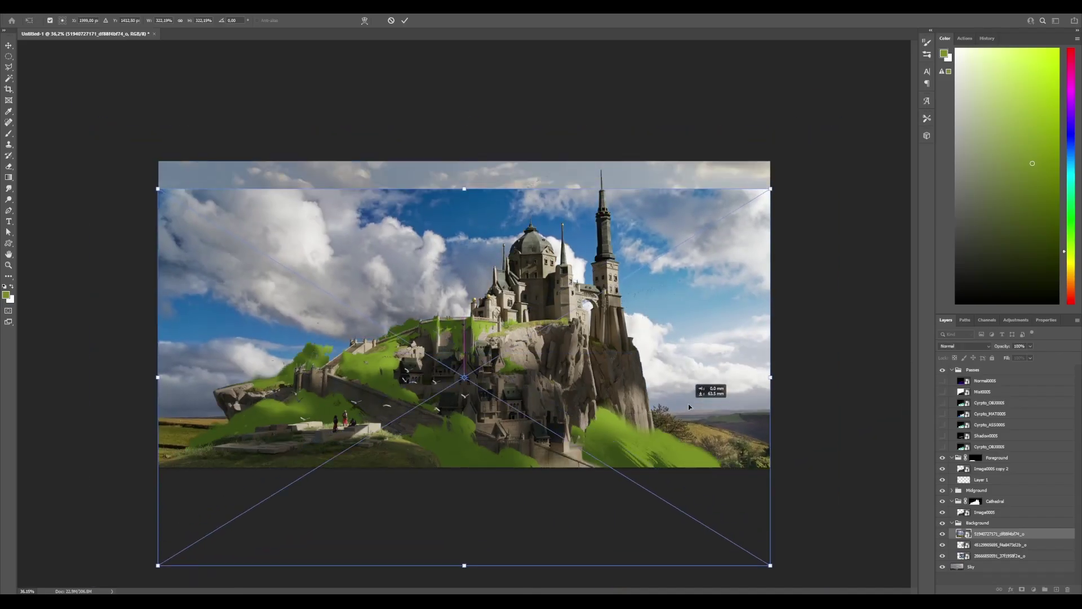
# Nudge the sky photo upward and sample hillside green, cloud grey and sky colours for painting.
pyautogui.moveTo(684, 403); pyautogui.dragTo(681, 355)
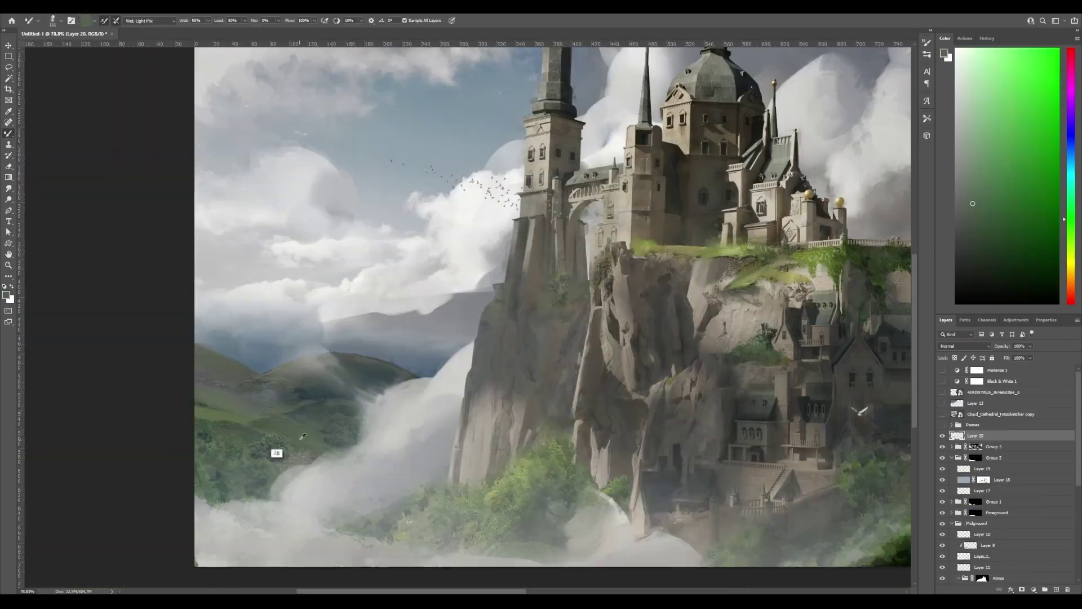
pyautogui.keyDown('alt'); pyautogui.click(301, 438); pyautogui.keyUp('alt')
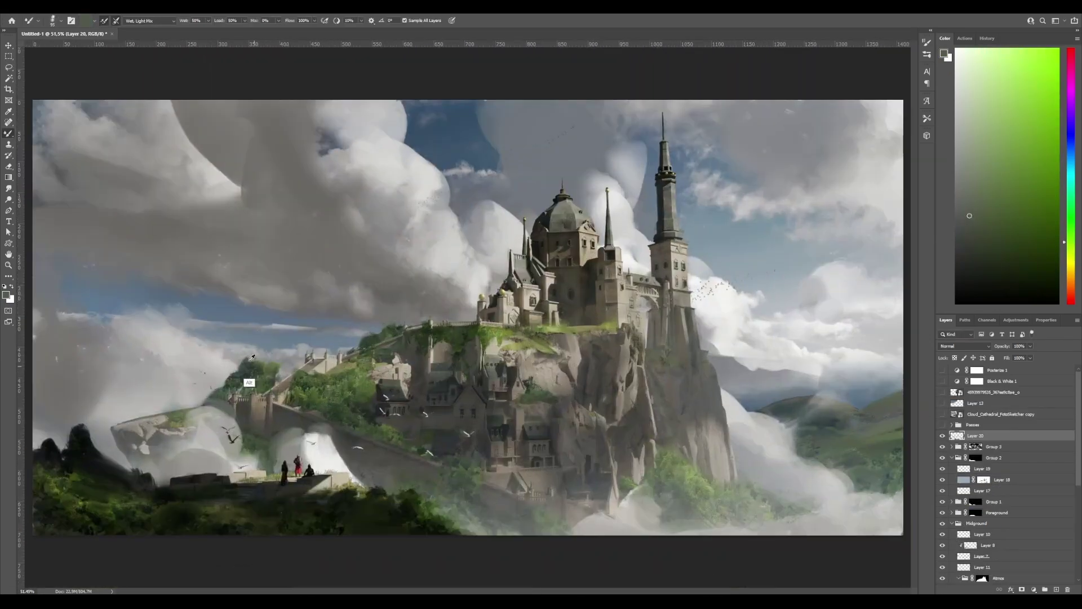
pyautogui.keyDown('alt'); pyautogui.click(256, 345); pyautogui.keyUp('alt')
pyautogui.keyDown('alt'); pyautogui.click(639, 176); pyautogui.keyUp('alt')
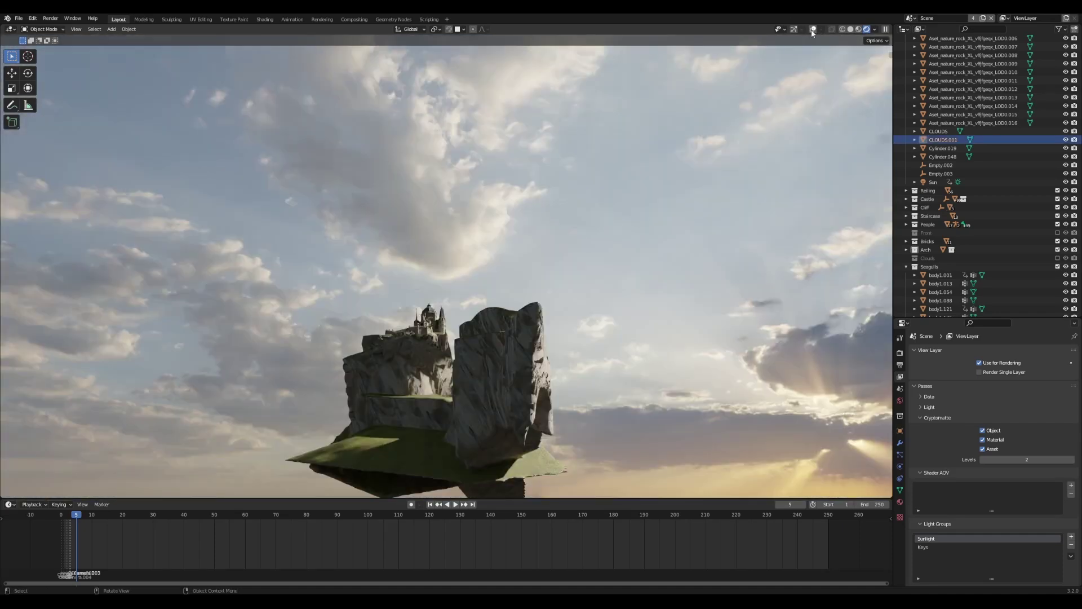
pyautogui.click(813, 29)
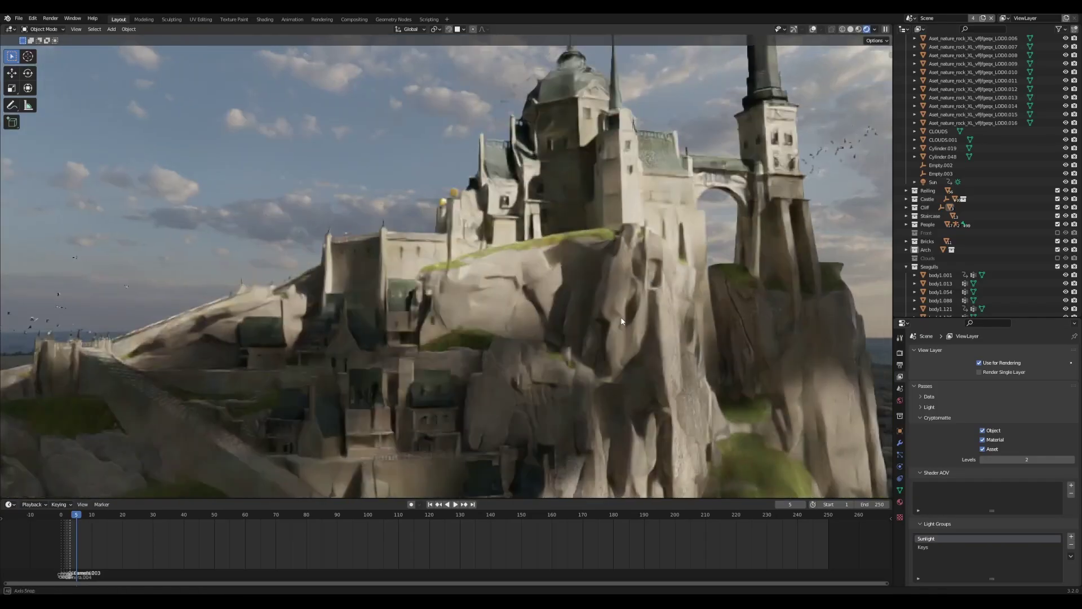
pyautogui.scroll(6, 621, 321)
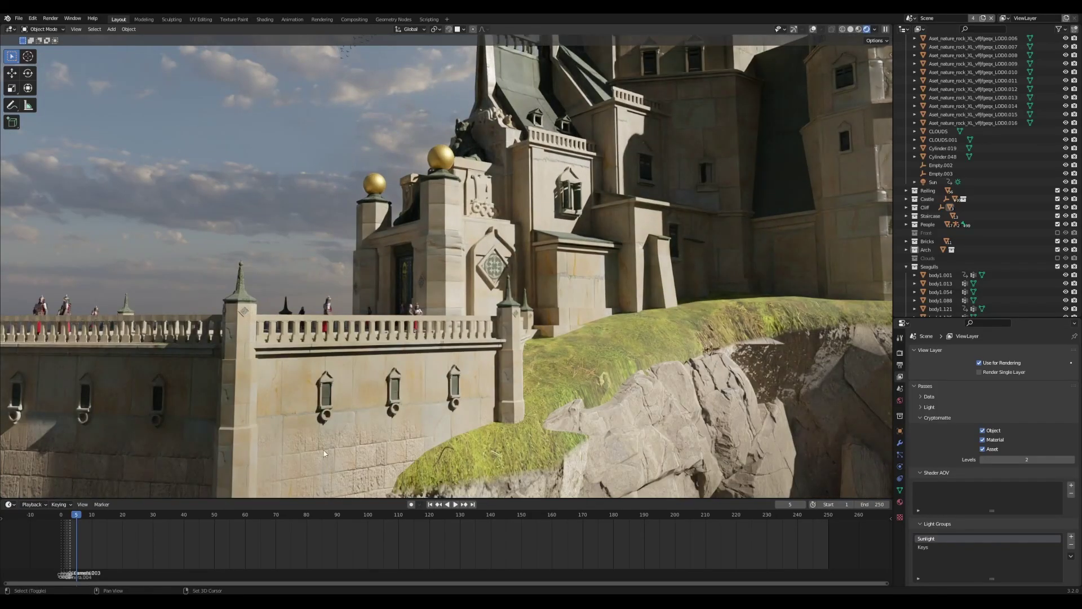
pyautogui.moveTo(324, 453); pyautogui.dragTo(330, 356)
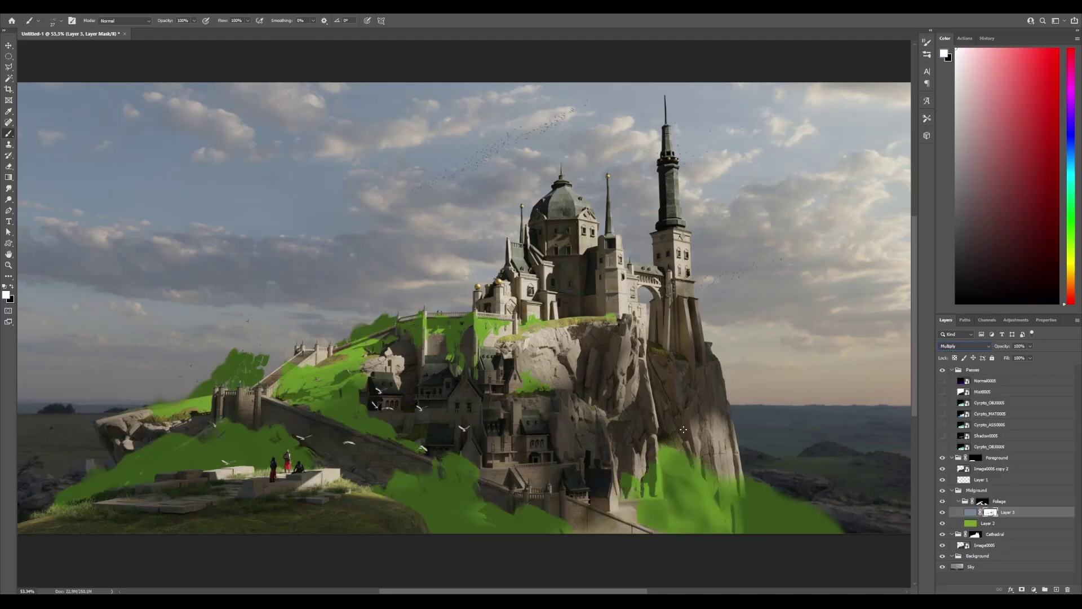
# Paint green foliage patches at lower right and grey clouds around the dome, tower and upper sky.
pyautogui.moveTo(662, 462)
pyautogui.mouseDown()
pyautogui.moveTo(813, 522)
pyautogui.moveTo(642, 477)
pyautogui.moveTo(719, 521)
pyautogui.moveTo(669, 506)
pyautogui.moveTo(703, 499)
pyautogui.mouseUp()
pyautogui.press('b')
pyautogui.press('x')
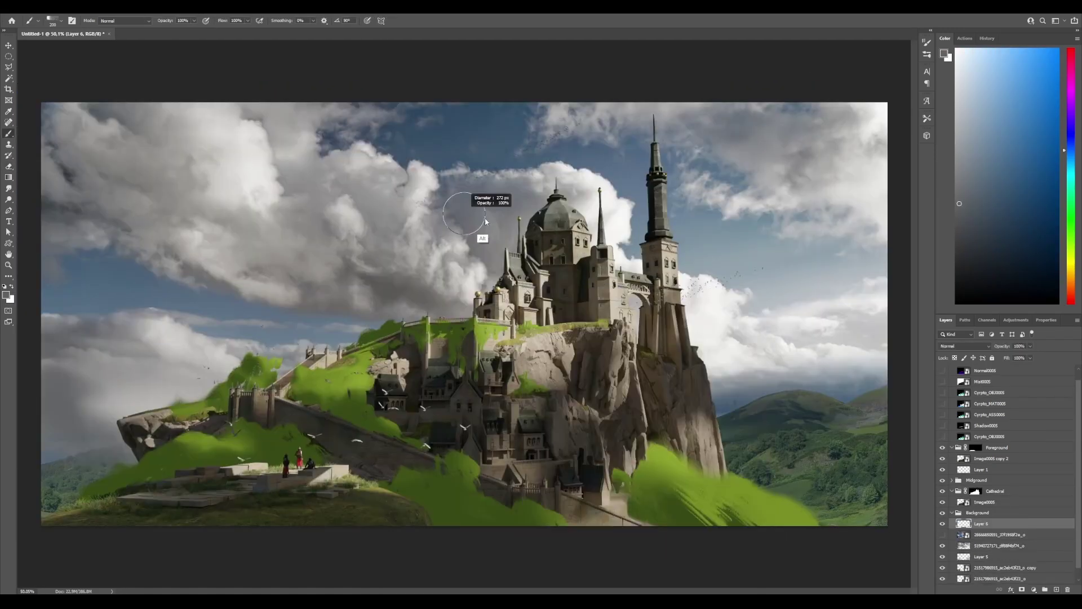
pyautogui.keyDown('alt'); pyautogui.click(535, 185); pyautogui.keyUp('alt')
pyautogui.moveTo(534, 185)
pyautogui.mouseDown()
pyautogui.moveTo(604, 181)
pyautogui.moveTo(551, 230)
pyautogui.mouseUp()
pyautogui.moveTo(198, 226); pyautogui.dragTo(385, 294)
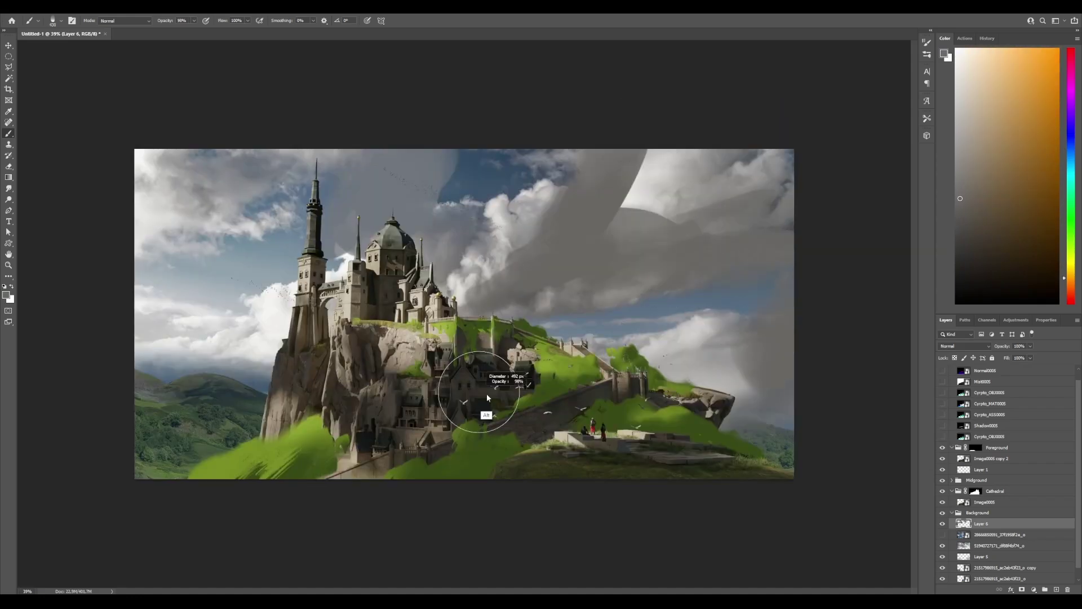
pyautogui.keyDown('alt'); pyautogui.click(274, 366); pyautogui.keyUp('alt')
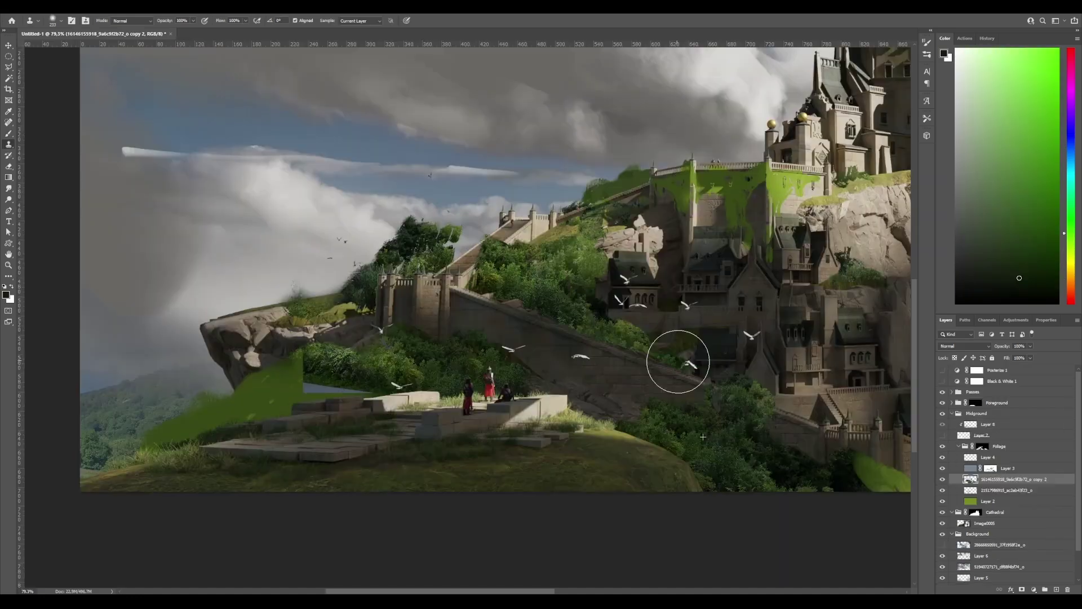
# Clone photo foliage over the lower-left green patch and make Layer 4 active.
pyautogui.moveTo(371, 366)
pyautogui.mouseDown()
pyautogui.moveTo(316, 395)
pyautogui.moveTo(158, 417)
pyautogui.mouseUp()
pyautogui.hscroll(5, 445, 385)
pyautogui.hotkey('ctrl', '0')
pyautogui.click(986, 457)
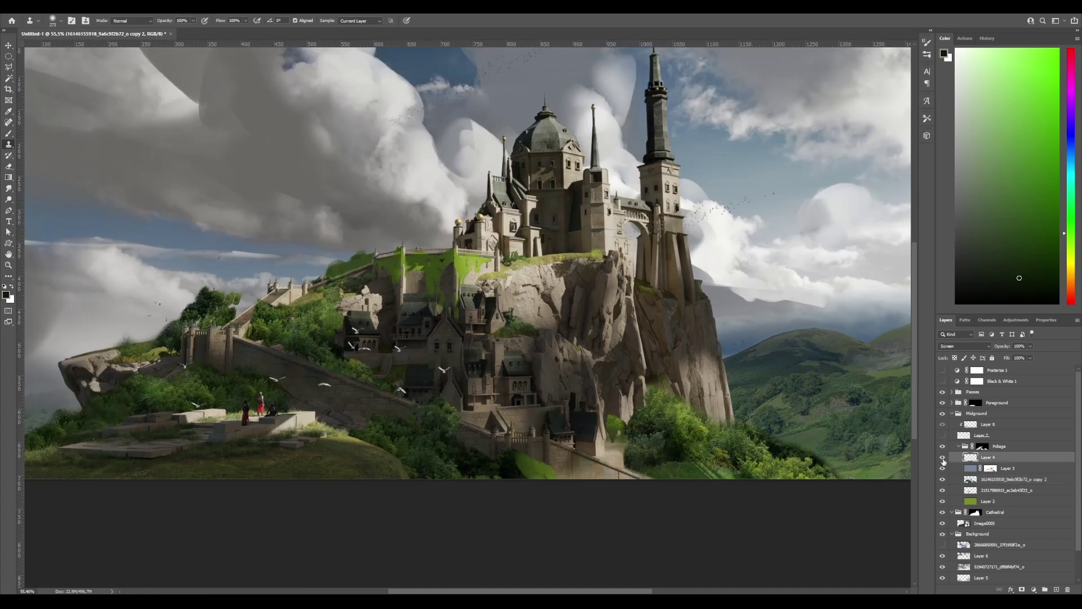
pyautogui.scroll(-2, 750, 446)
pyautogui.scroll(5, 495, 314)
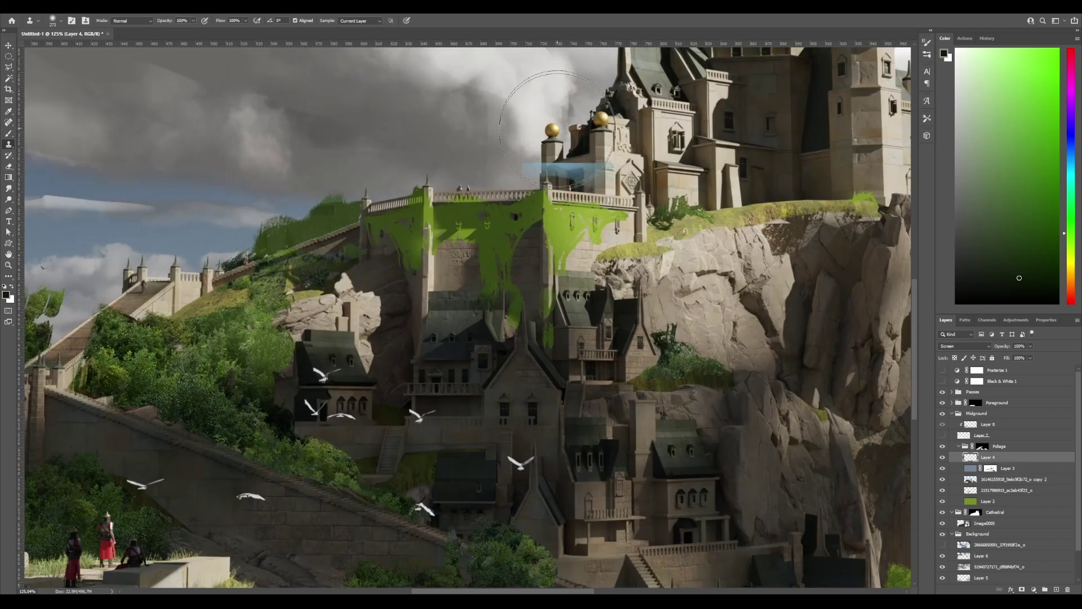
pyautogui.press('m')
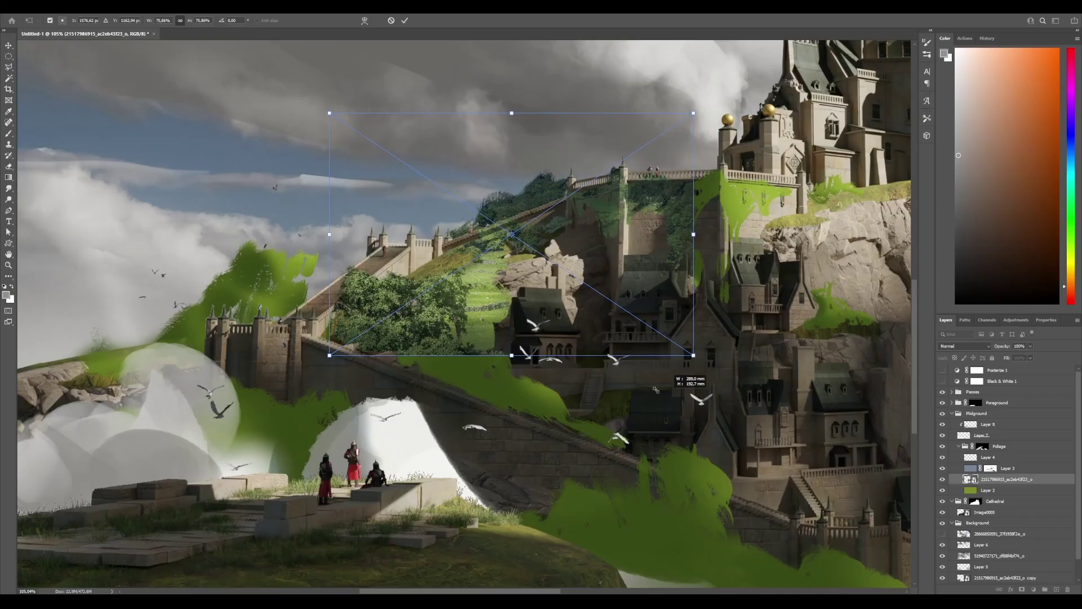
pyautogui.scroll(-3, 597, 220)
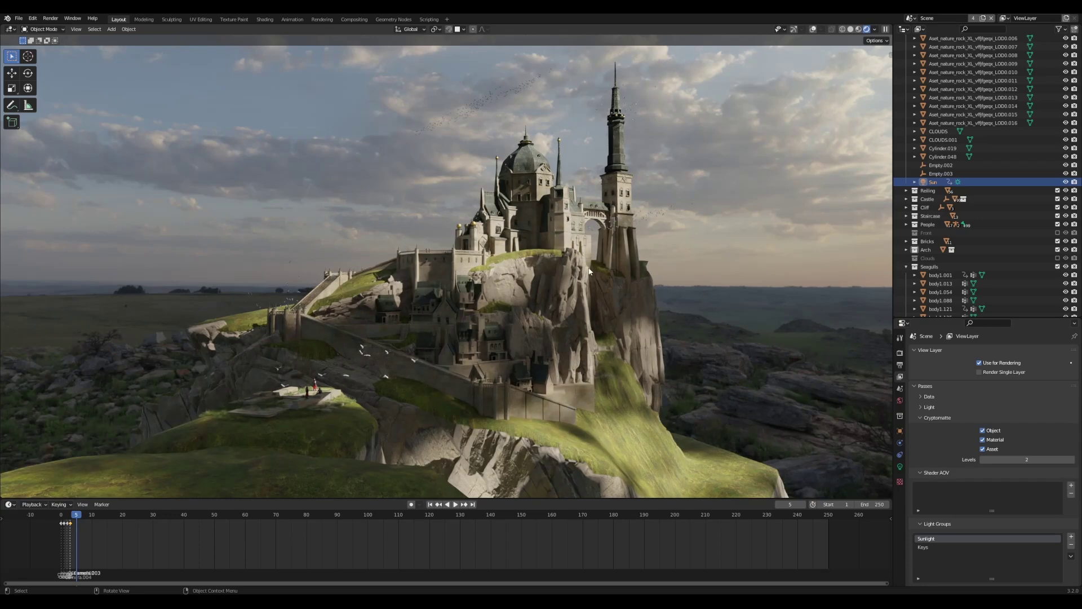
# Preview the Ambient Occlusion render pass in the viewport.
pyautogui.click(874, 29)
pyautogui.click(841, 105)
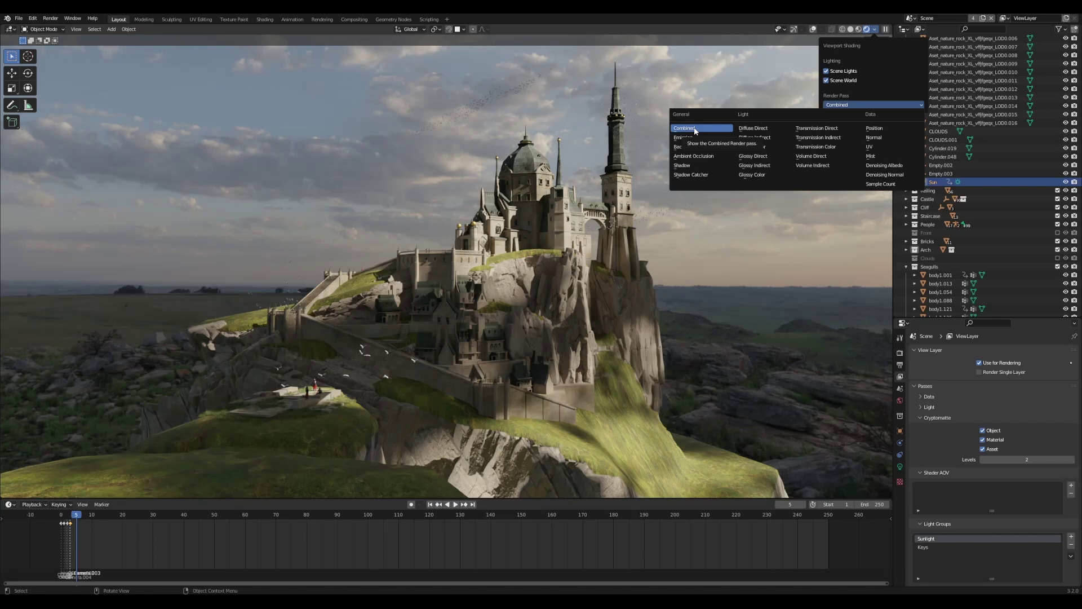
pyautogui.click(694, 158)
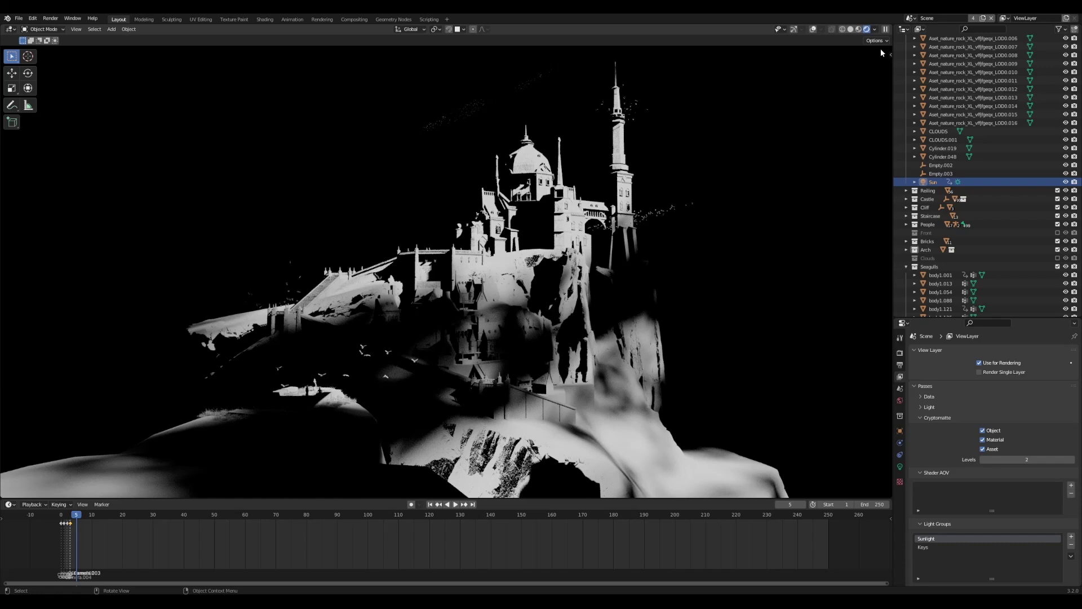
# Switch the viewport preview to the Mist render pass.
pyautogui.click(874, 28)
pyautogui.click(888, 104)
pyautogui.click(760, 140)
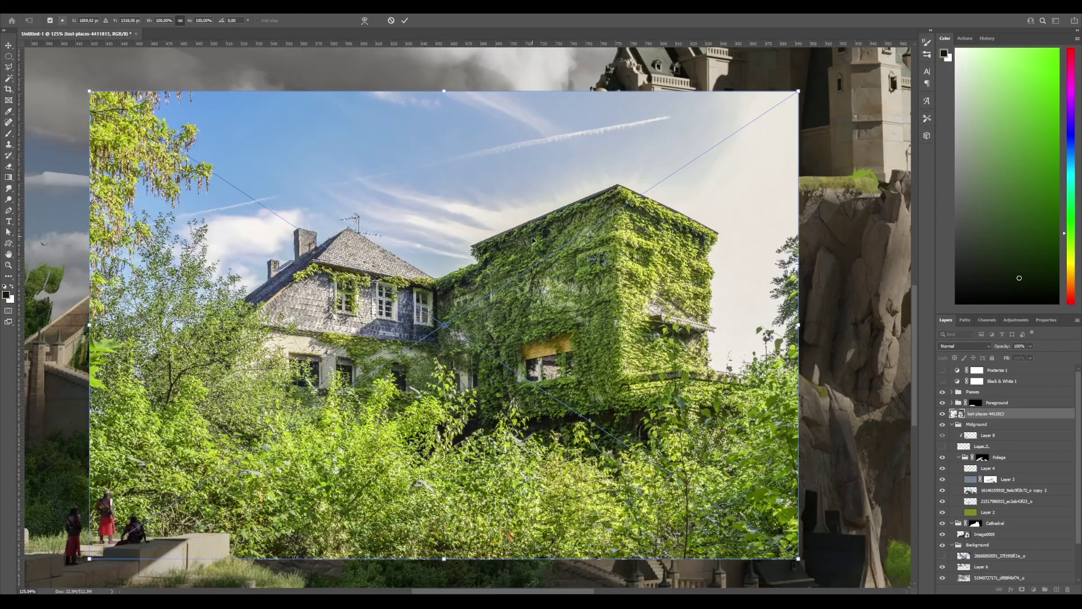
# Scale the house photo to about 55% on the castle wall, inside Foliage below Layer 3.
pyautogui.moveTo(798, 559); pyautogui.dragTo(519, 367)
pyautogui.moveTo(985, 413); pyautogui.dragTo(998, 457)
pyautogui.moveTo(308, 230); pyautogui.dragTo(409, 277)
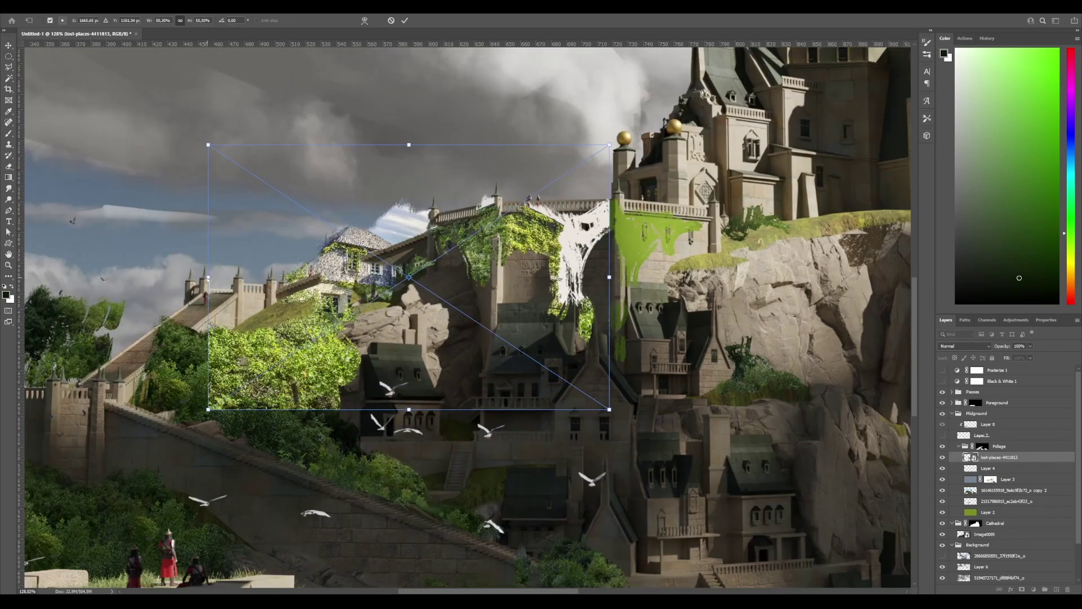
pyautogui.press('Return')
pyautogui.moveTo(997, 457); pyautogui.dragTo(1010, 486)
# Erase most of the house photo and grey patch, then hide Layer 3 to reveal the green.
pyautogui.press('e')
pyautogui.hotkey('ctrl', '+')
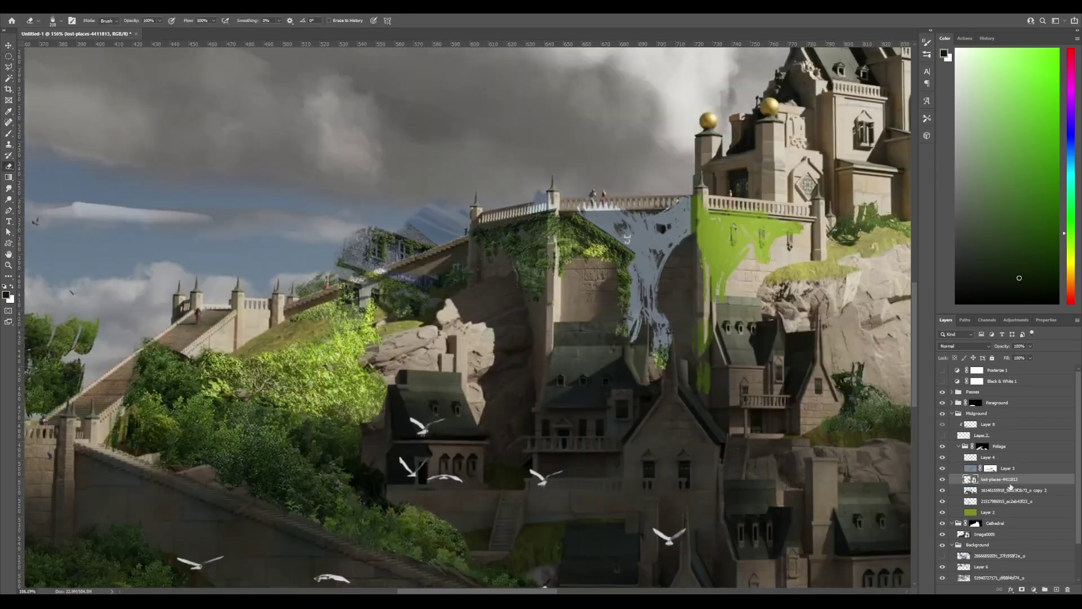
pyautogui.moveTo(631, 225)
pyautogui.mouseDown()
pyautogui.moveTo(616, 302)
pyautogui.moveTo(564, 214)
pyautogui.moveTo(435, 261)
pyautogui.moveTo(418, 248)
pyautogui.mouseUp()
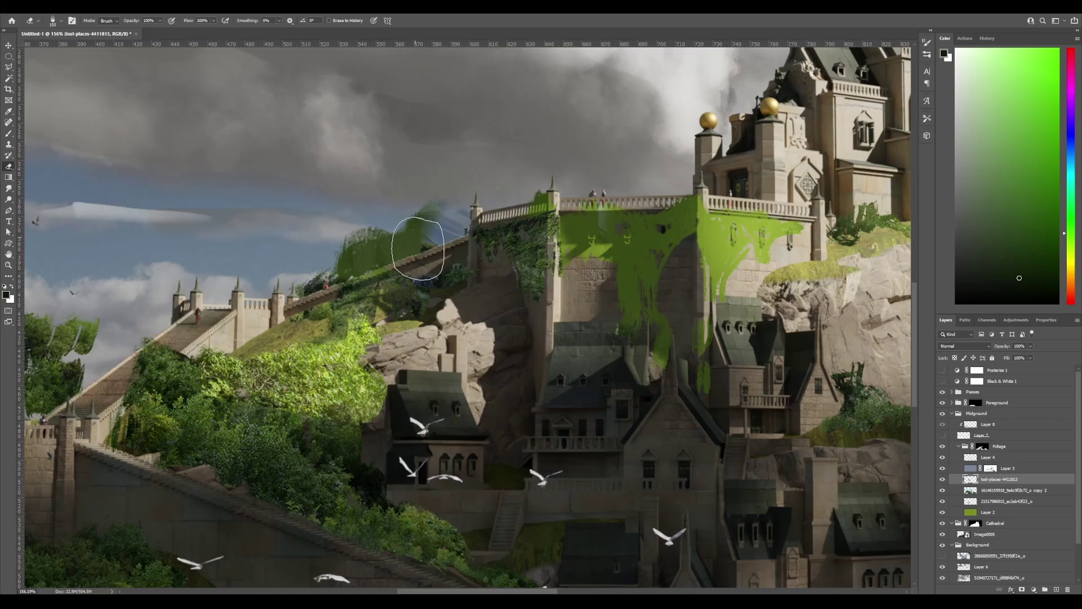
pyautogui.scroll(5, 647, 350)
pyautogui.hotkey('ctrl', 'u')
pyautogui.click(731, 113)
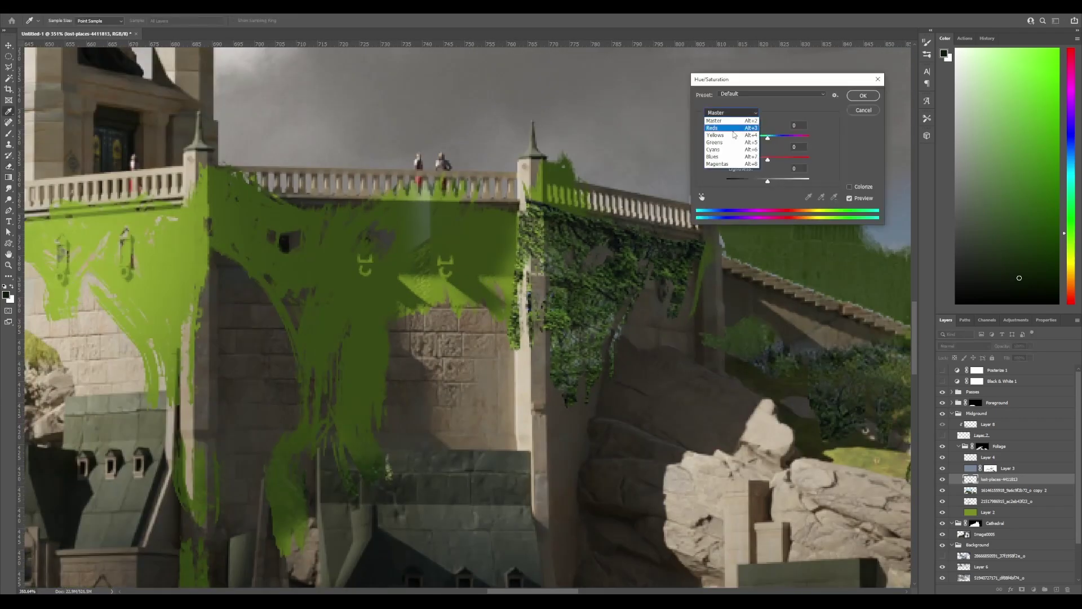
pyautogui.press('Escape')
pyautogui.press('Escape')
pyautogui.click(942, 468)
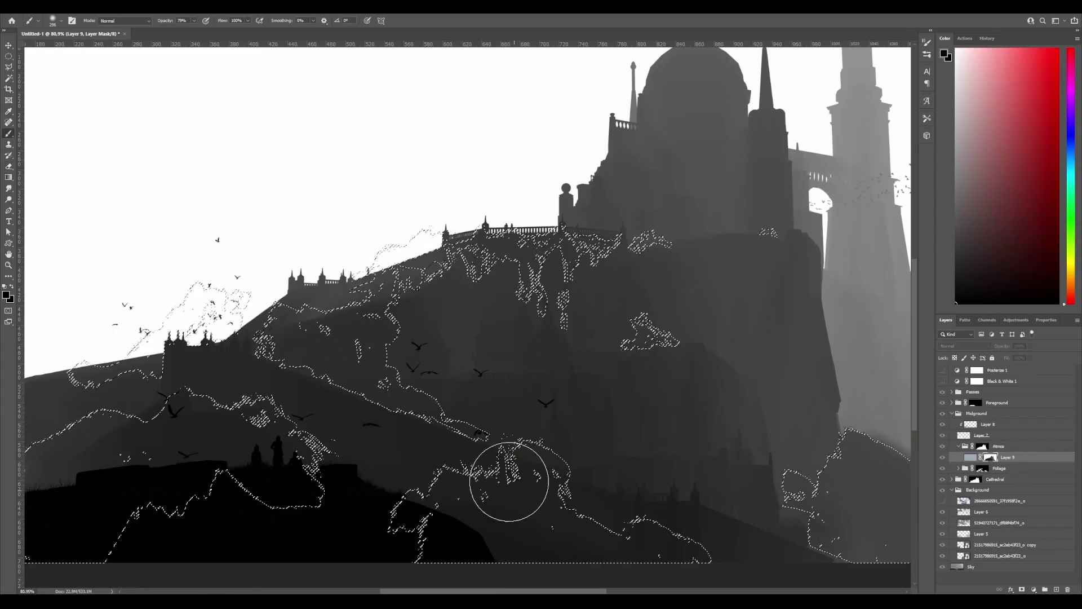
# Paint grey into the mist layer mask along the upper wall and near the birds.
pyautogui.scroll(5, 448, 468)
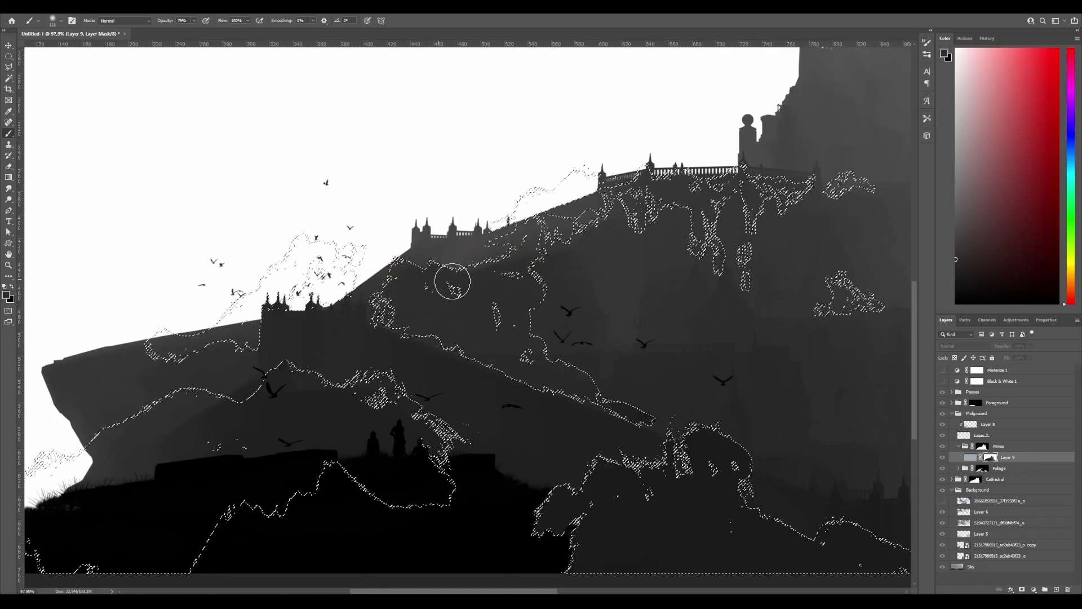
pyautogui.moveTo(564, 214)
pyautogui.mouseDown()
pyautogui.moveTo(598, 203)
pyautogui.moveTo(586, 186)
pyautogui.moveTo(524, 220)
pyautogui.mouseUp()
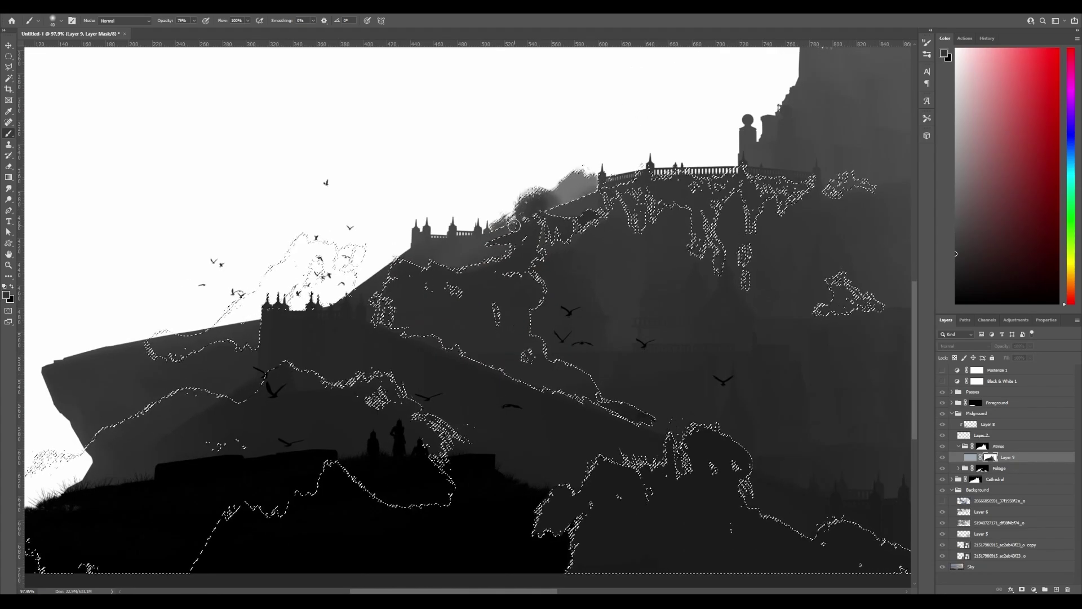
pyautogui.moveTo(265, 254); pyautogui.dragTo(327, 242)
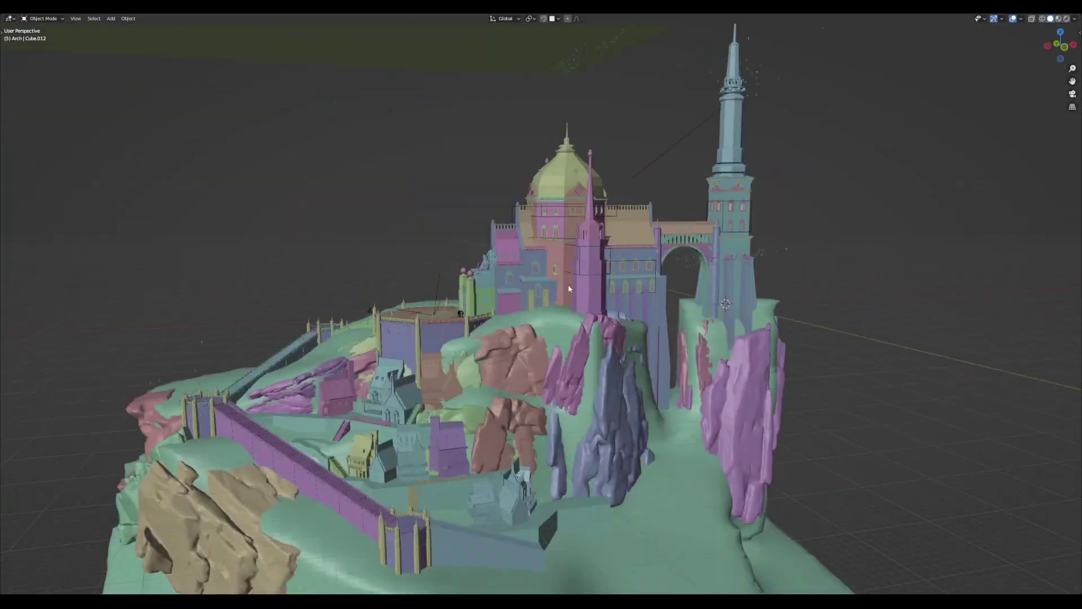
# Turn on a Posterize adjustment to check the composite's tonal values.
pyautogui.scroll(8, 542, 133)
pyautogui.scroll(-10, 542, 133)
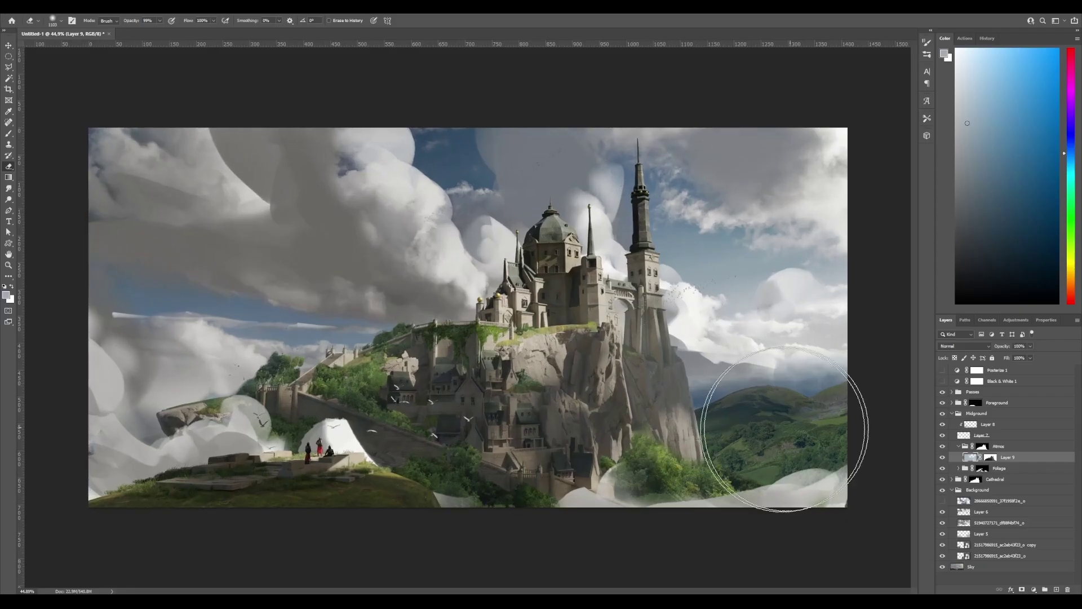
pyautogui.click(942, 381)
pyautogui.click(942, 369)
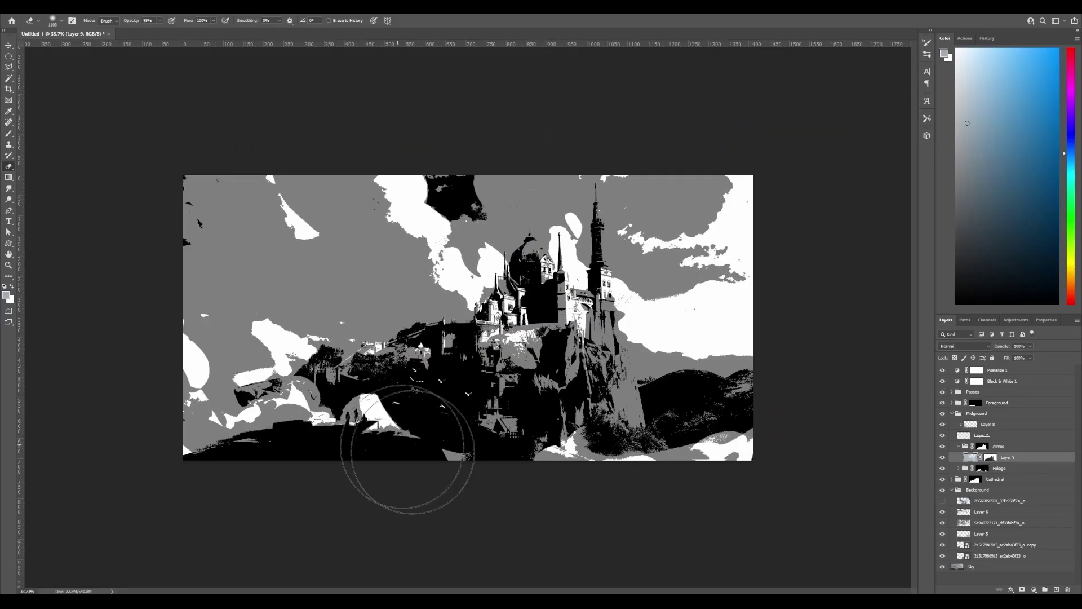
pyautogui.scroll(-5, 666, 355)
pyautogui.scroll(5, 649, 366)
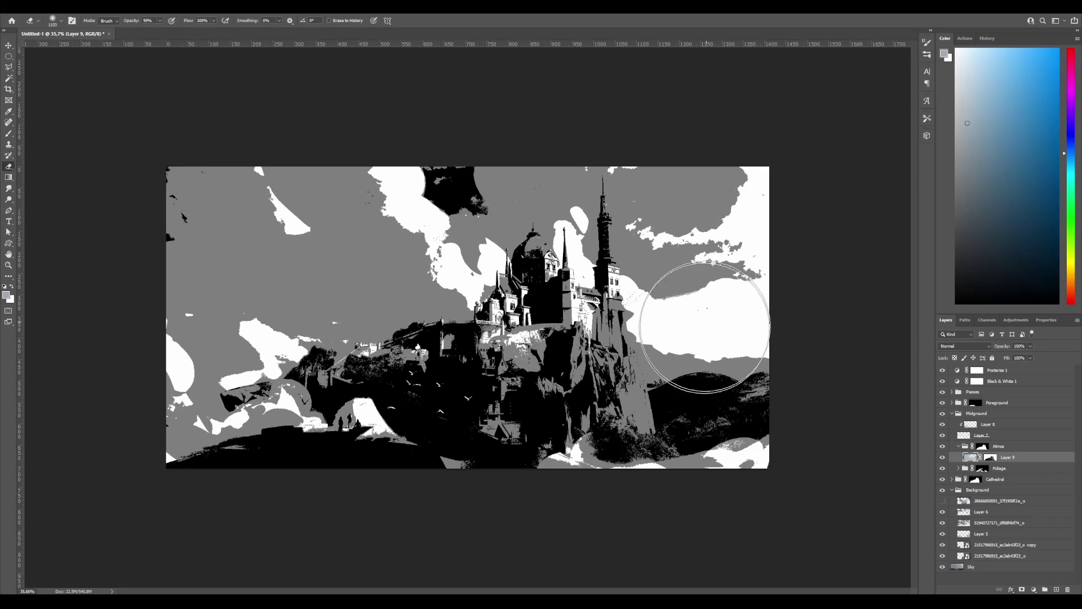
pyautogui.scroll(-3, 638, 381)
pyautogui.scroll(4, 603, 395)
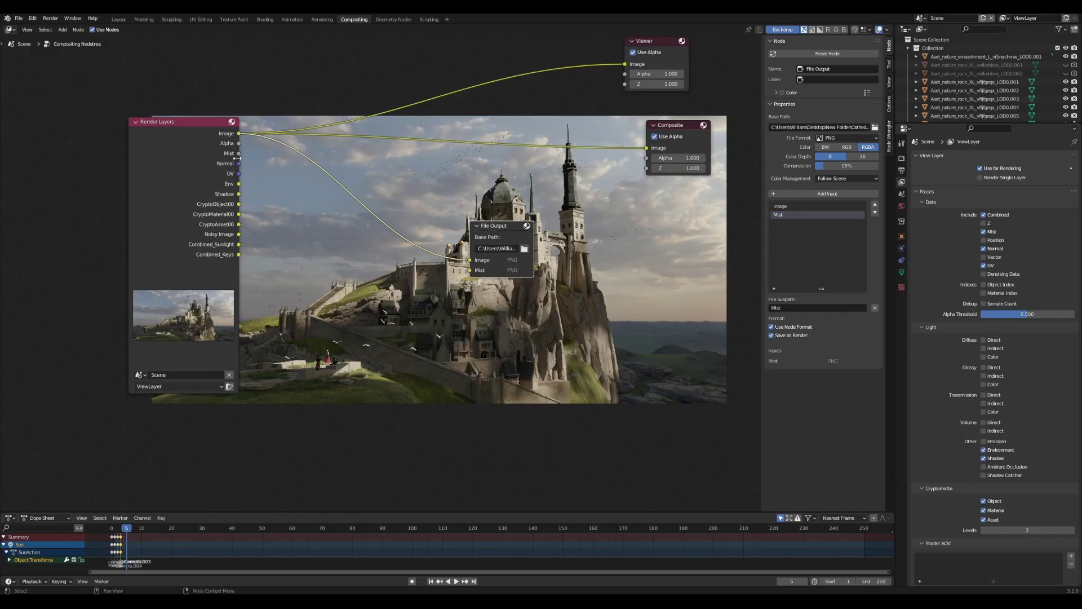
# Link the Render Layers passes, including the Cryptomatte passes, into new File Output inputs.
pyautogui.moveTo(239, 164); pyautogui.dragTo(470, 280)
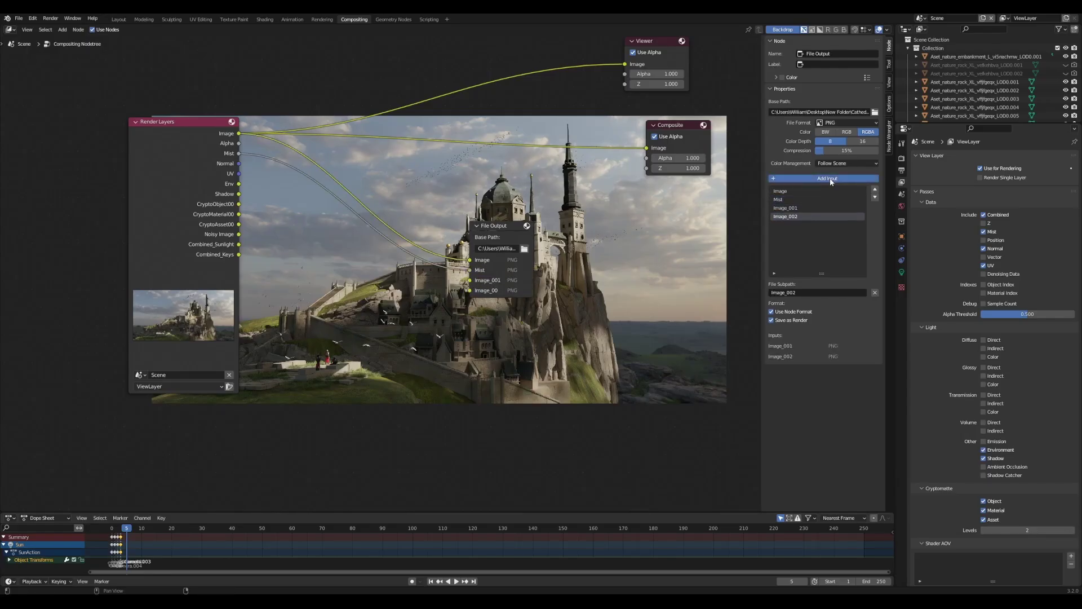
pyautogui.moveTo(239, 184); pyautogui.dragTo(470, 300)
pyautogui.click(827, 194)
pyautogui.click(827, 193)
pyautogui.click(827, 193)
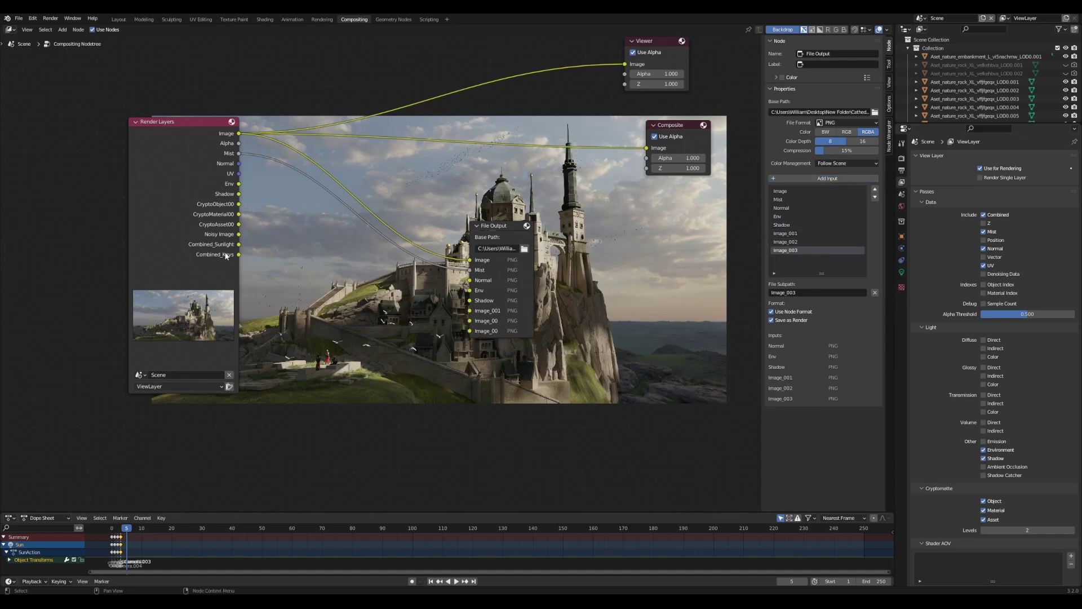
pyautogui.moveTo(239, 164); pyautogui.dragTo(470, 280)
pyautogui.moveTo(239, 183); pyautogui.dragTo(470, 290)
pyautogui.moveTo(239, 194); pyautogui.dragTo(469, 310)
pyautogui.moveTo(239, 214); pyautogui.dragTo(470, 321)
pyautogui.moveTo(239, 225); pyautogui.dragTo(470, 331)
# Rename the Image_001 output slot to Cyrpto_MAT and start renaming Image_003.
pyautogui.doubleClick(789, 248)
pyautogui.write('Cyrpt')
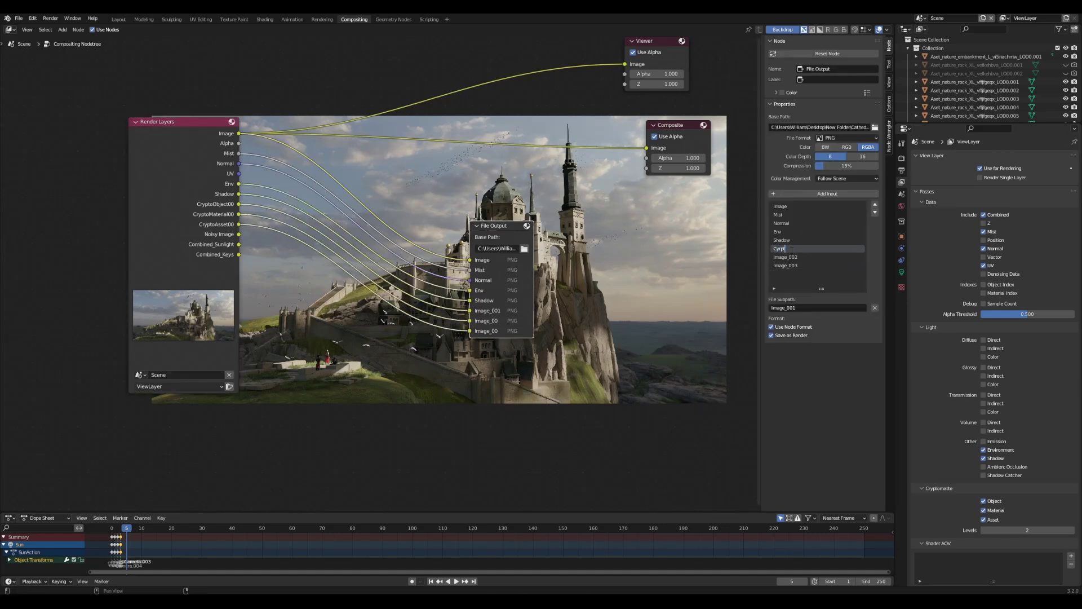
pyautogui.write('Cyrpto_MAT')
pyautogui.doubleClick(785, 265)
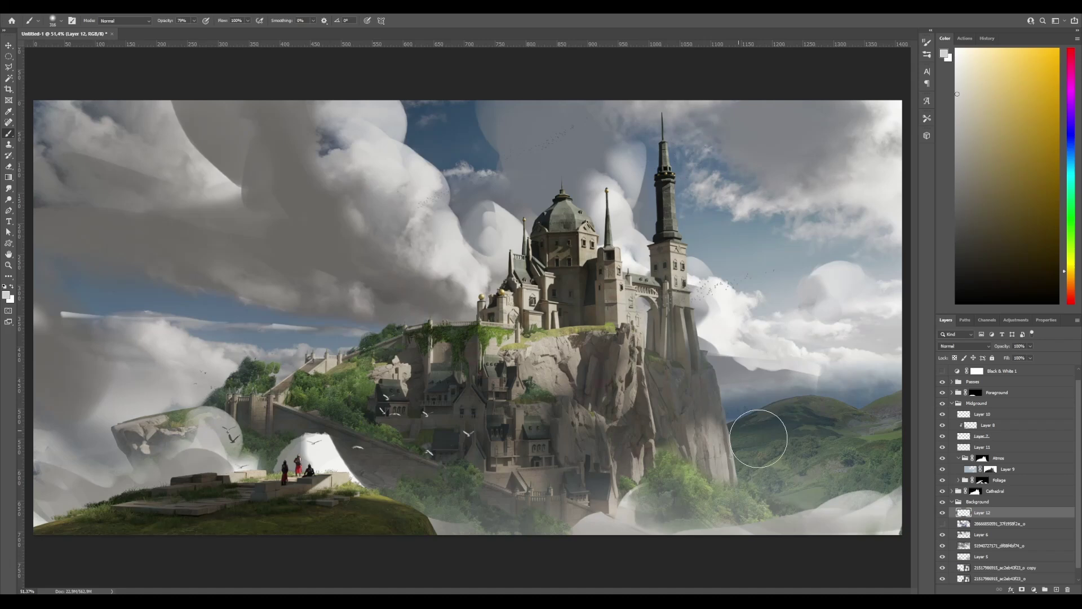
# Paint white cloud masses beside the cliff, erase their edges, and continue in pale blue-grey.
pyautogui.moveTo(733, 411)
pyautogui.mouseDown()
pyautogui.moveTo(758, 445)
pyautogui.moveTo(746, 447)
pyautogui.mouseUp()
pyautogui.scroll(-2, 746, 447)
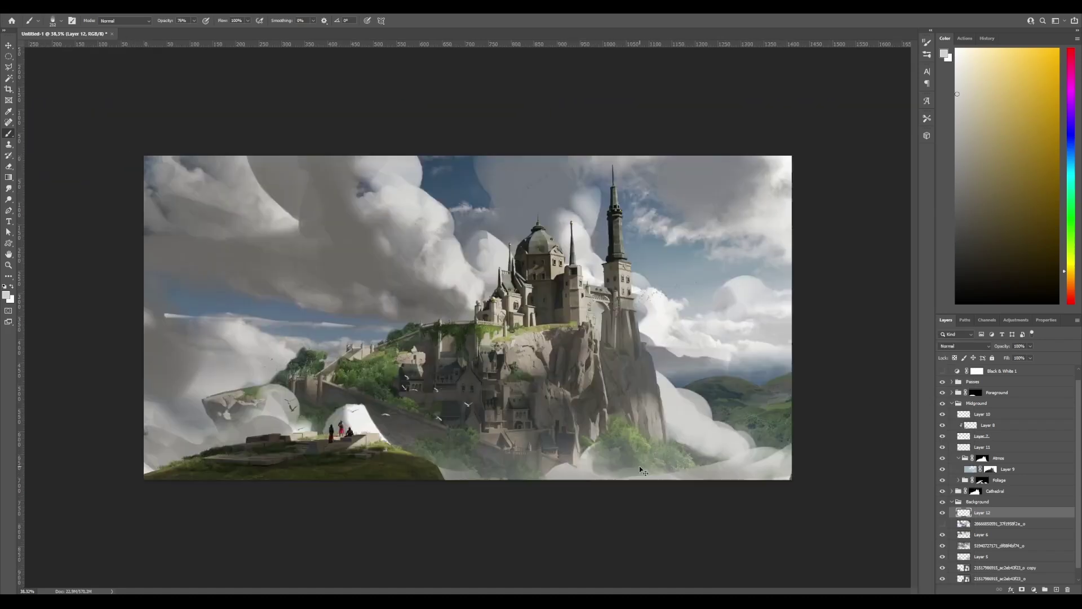
pyautogui.press('h')
pyautogui.press('e')
pyautogui.press('h')
pyautogui.scroll(1, 793, 426)
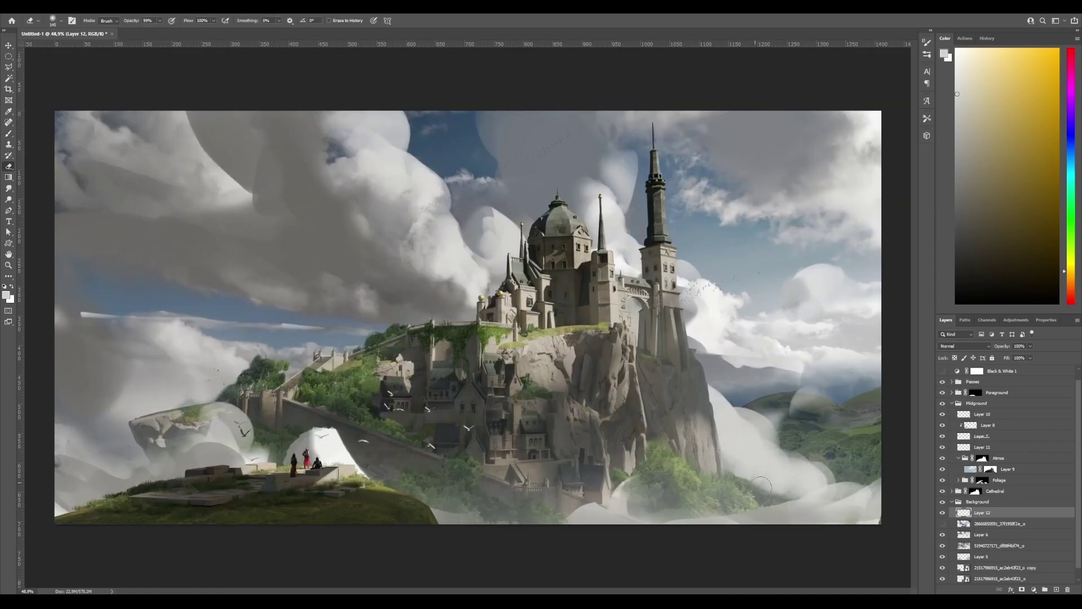
pyautogui.press('b')
pyautogui.keyDown('alt'); pyautogui.click(750, 450); pyautogui.keyUp('alt')
pyautogui.scroll(2, 549, 377)
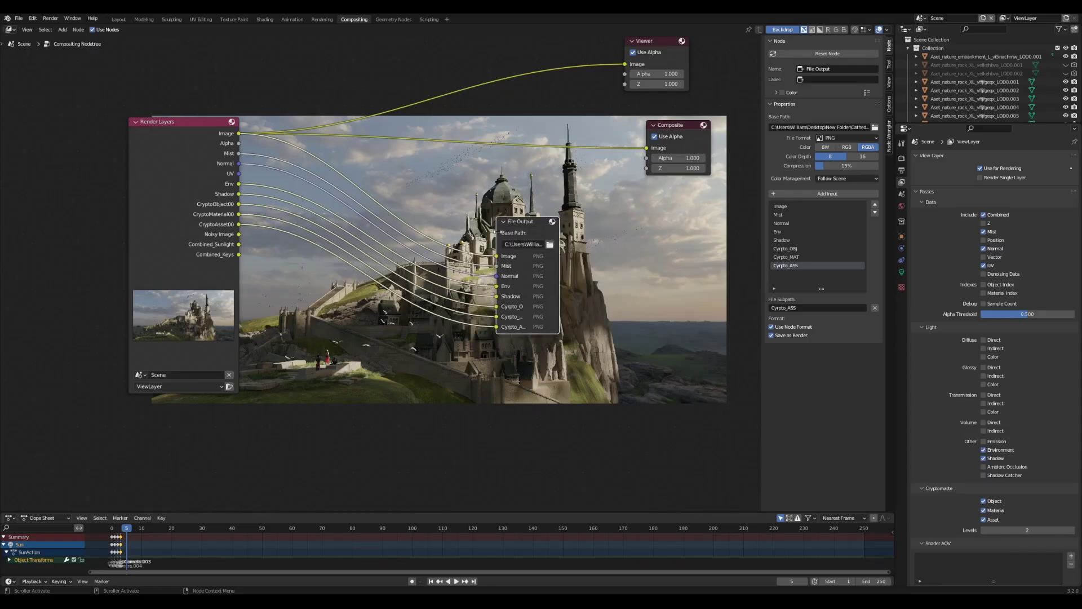
# Add a Cryptomatte node fed by the CryptoObject00 pass beside the File Output node.
pyautogui.moveTo(497, 232); pyautogui.dragTo(576, 215)
pyautogui.keyDown('ctrl'); pyautogui.keyDown('shift'); pyautogui.click(231, 240); pyautogui.keyUp('shift'); pyautogui.keyUp('ctrl')
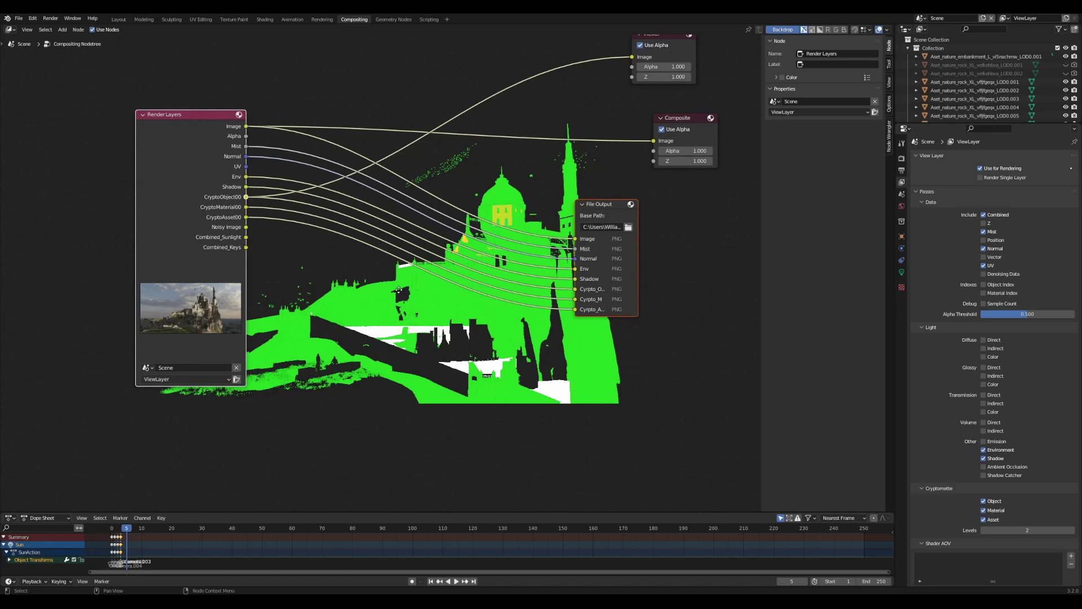
pyautogui.hotkey('shift', 'a')
pyautogui.click(615, 265)
pyautogui.click(378, 316)
pyautogui.moveTo(325, 366); pyautogui.dragTo(305, 363)
pyautogui.moveTo(378, 284)
pyautogui.mouseDown()
pyautogui.moveTo(347, 287)
pyautogui.moveTo(363, 298)
pyautogui.mouseUp()
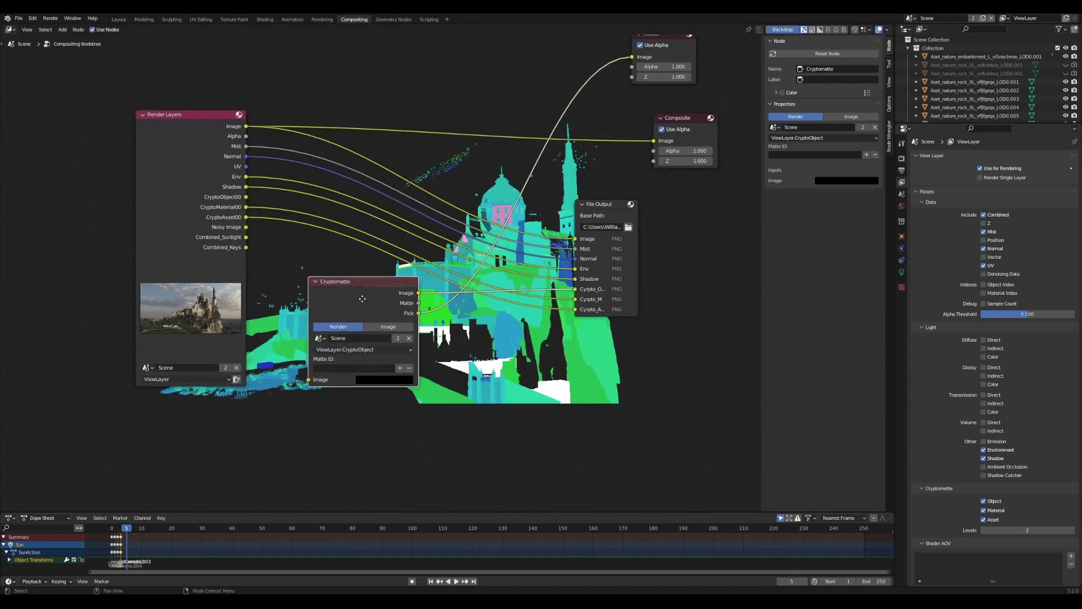
# Duplicate the Cryptomatte node as CryptoAsset and CryptoMaterial copies, and set mist start to 50 m.
pyautogui.hotkey('shift', 'd')
pyautogui.click(442, 383)
pyautogui.click(443, 435)
pyautogui.click(444, 451)
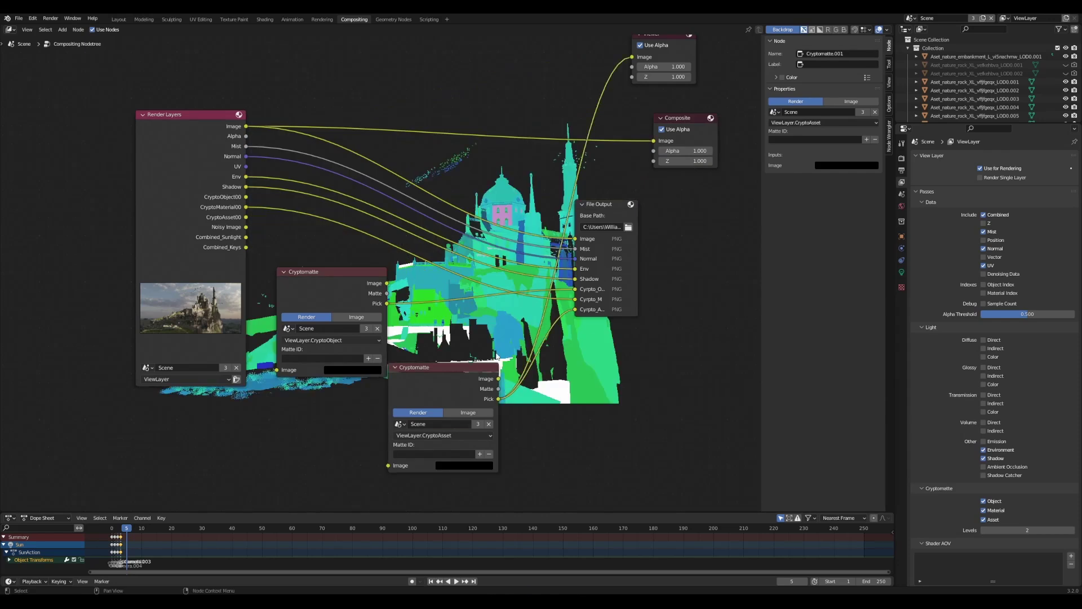
pyautogui.hotkey('shift', 'd')
pyautogui.click(496, 389)
pyautogui.click(463, 398)
pyautogui.click(449, 352)
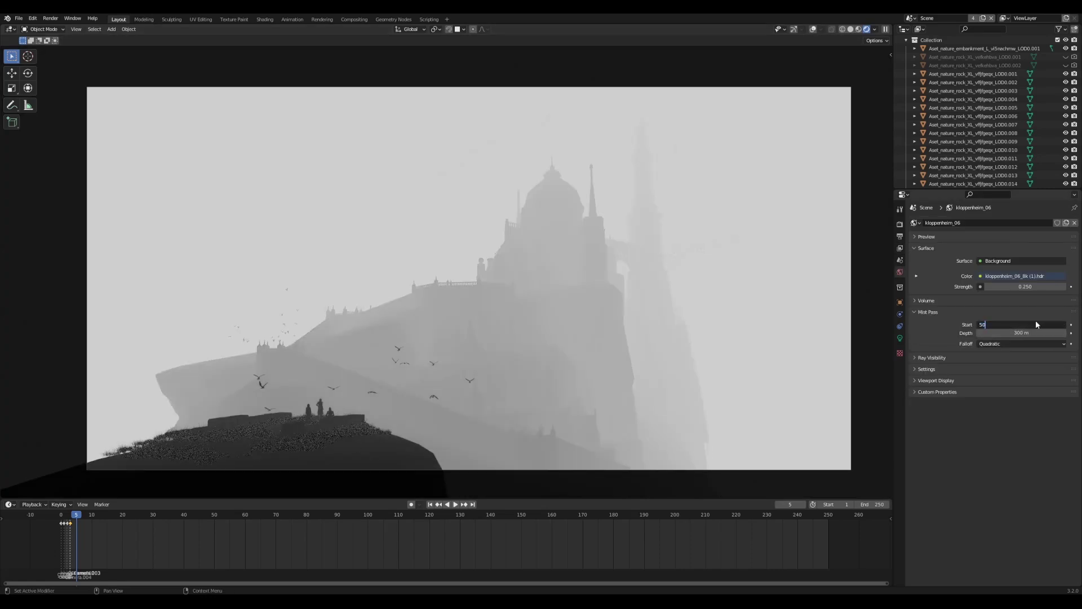
pyautogui.press('Return')
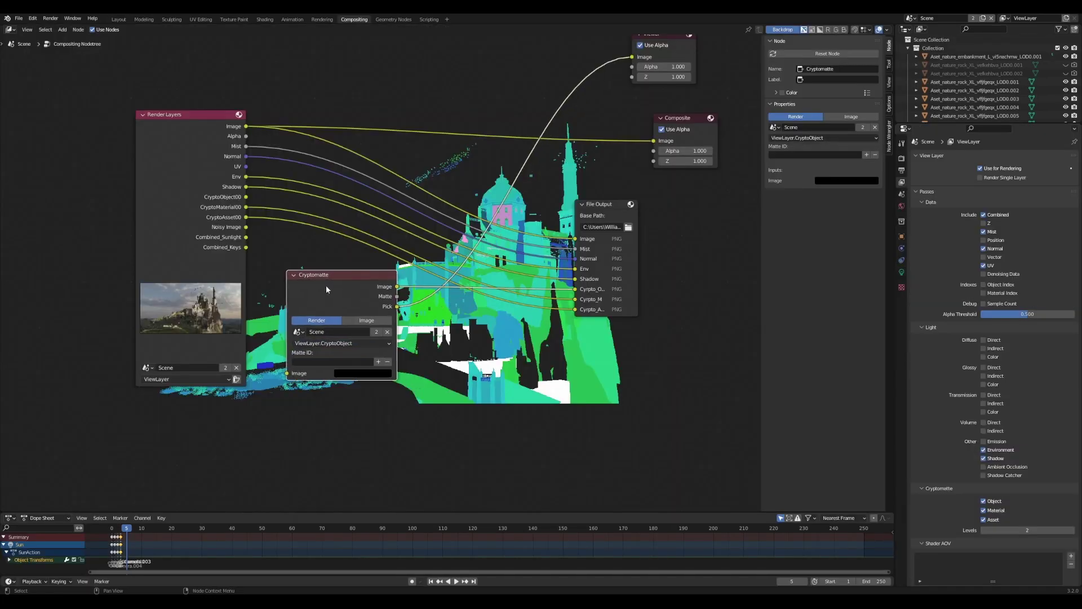
# Add more CryptoMaterial Cryptomatte copies, arrange the nodes, and preview the CryptoObject Pick output.
pyautogui.hotkey('shift', 'd')
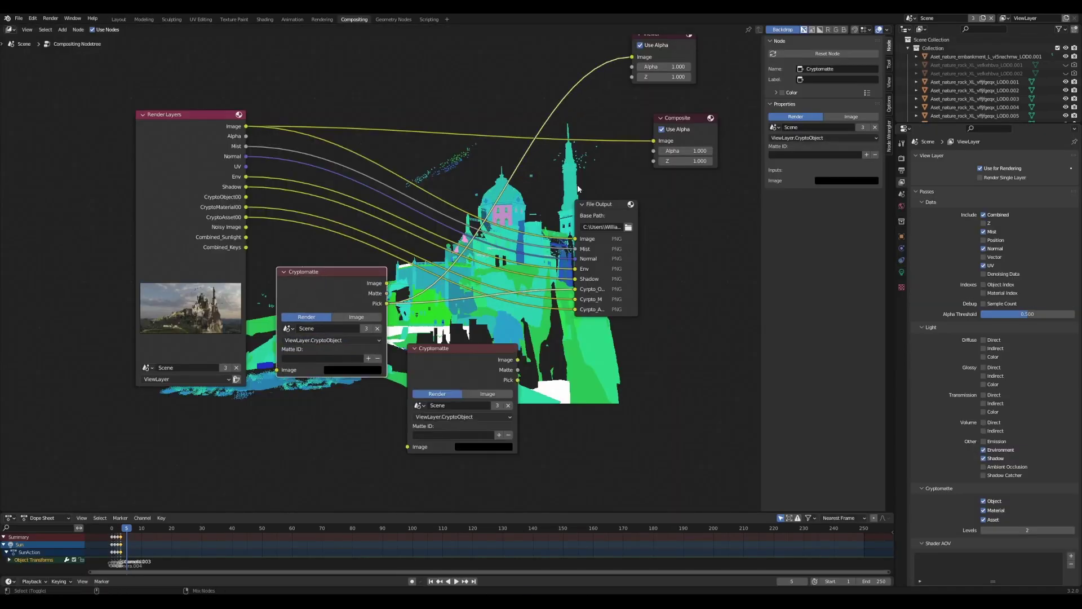
pyautogui.click(451, 450)
pyautogui.hotkey('shift', 'd')
pyautogui.click(541, 406)
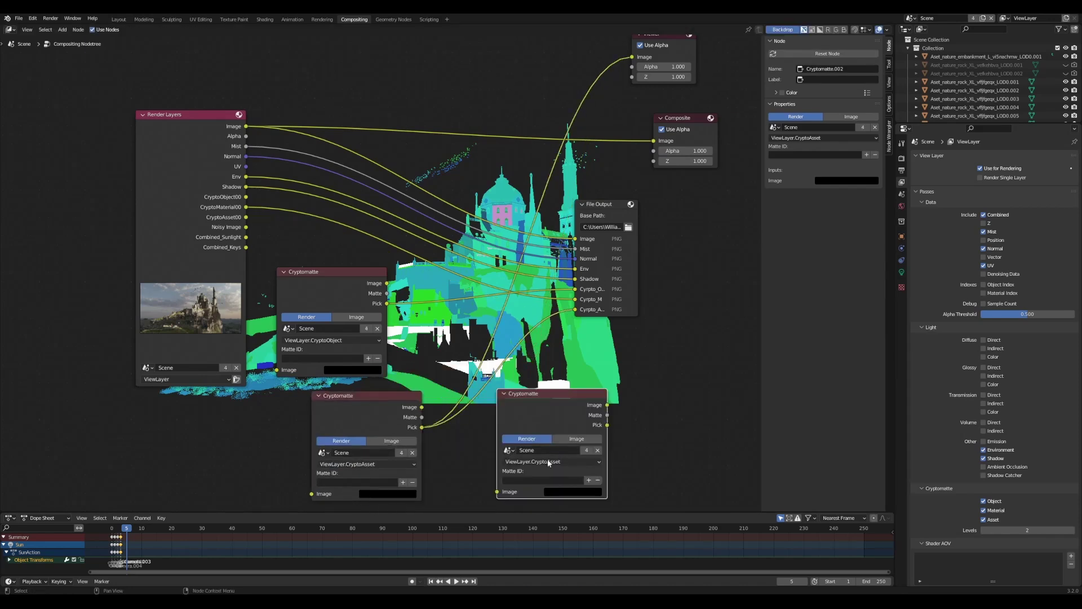
pyautogui.click(550, 471)
pyautogui.click(550, 482)
pyautogui.moveTo(541, 407); pyautogui.dragTo(444, 341)
pyautogui.moveTo(383, 292); pyautogui.dragTo(389, 273)
pyautogui.keyDown('ctrl'); pyautogui.keyDown('shift'); pyautogui.click(389, 273); pyautogui.keyUp('shift'); pyautogui.keyUp('ctrl')
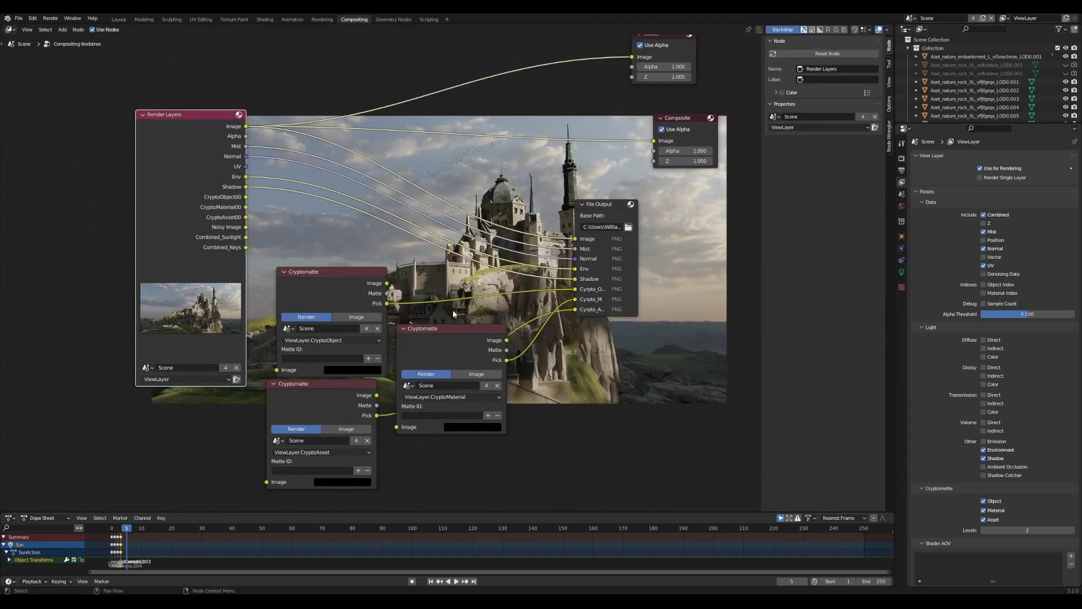
pyautogui.keyDown('ctrl'); pyautogui.keyDown('shift'); pyautogui.click(389, 273); pyautogui.keyUp('shift'); pyautogui.keyUp('ctrl')
pyautogui.keyDown('ctrl'); pyautogui.keyDown('shift'); pyautogui.click(389, 273); pyautogui.keyUp('shift'); pyautogui.keyUp('ctrl')
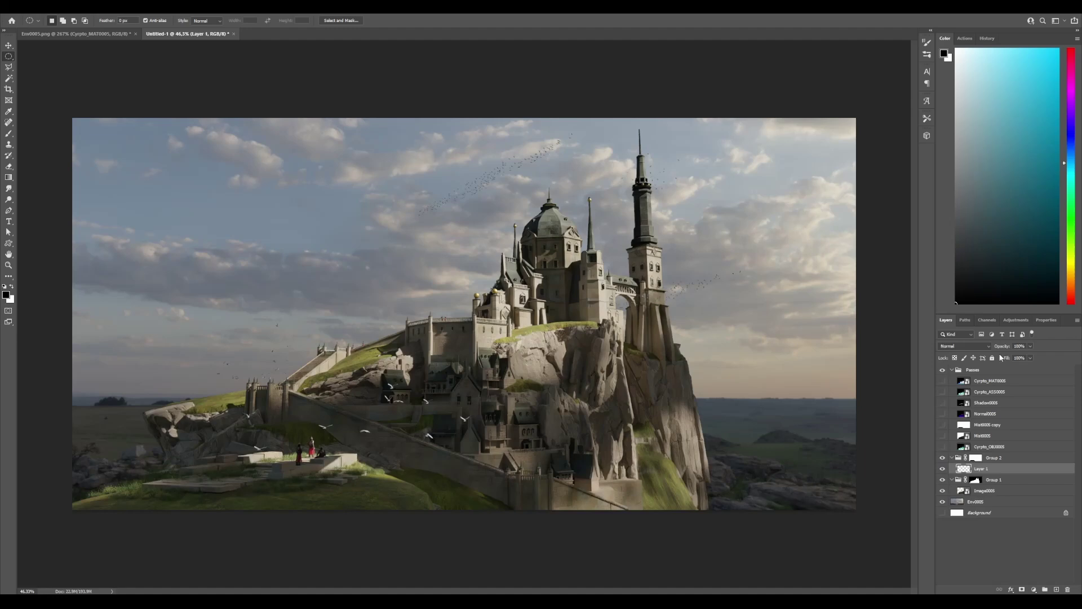
# Paint the grass black on Group 2's mask and invert the mask.
pyautogui.moveTo(315, 440)
pyautogui.mouseDown()
pyautogui.moveTo(395, 462)
pyautogui.moveTo(190, 425)
pyautogui.mouseUp()
pyautogui.hotkey('ctrl', 'z')
pyautogui.hotkey('ctrl', 'z')
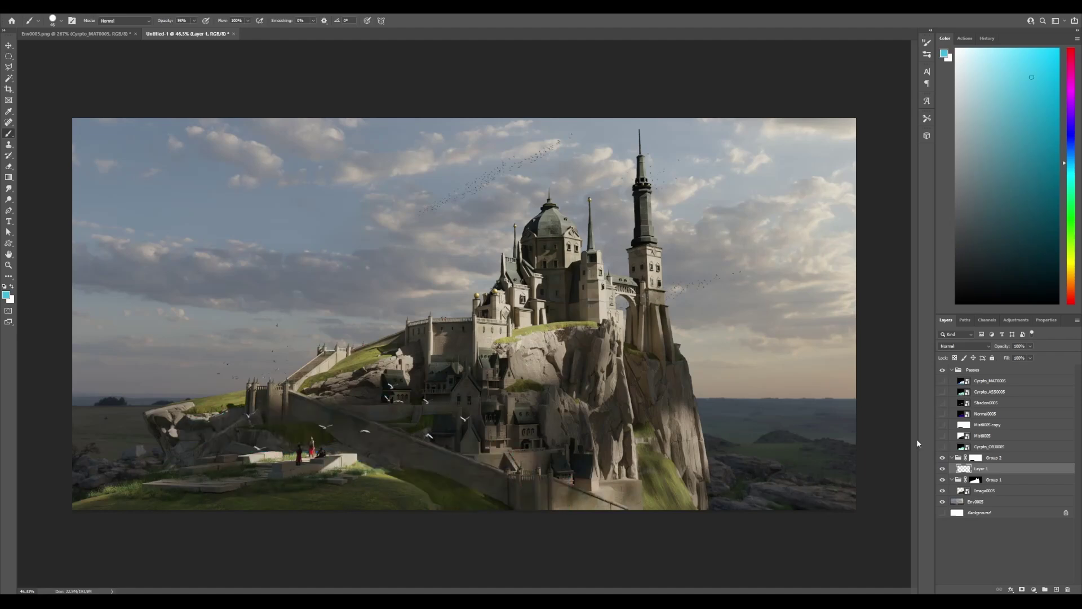
pyautogui.click(975, 458)
pyautogui.keyDown('alt'); pyautogui.click(975, 457); pyautogui.keyUp('alt')
pyautogui.scroll(5, 331, 450)
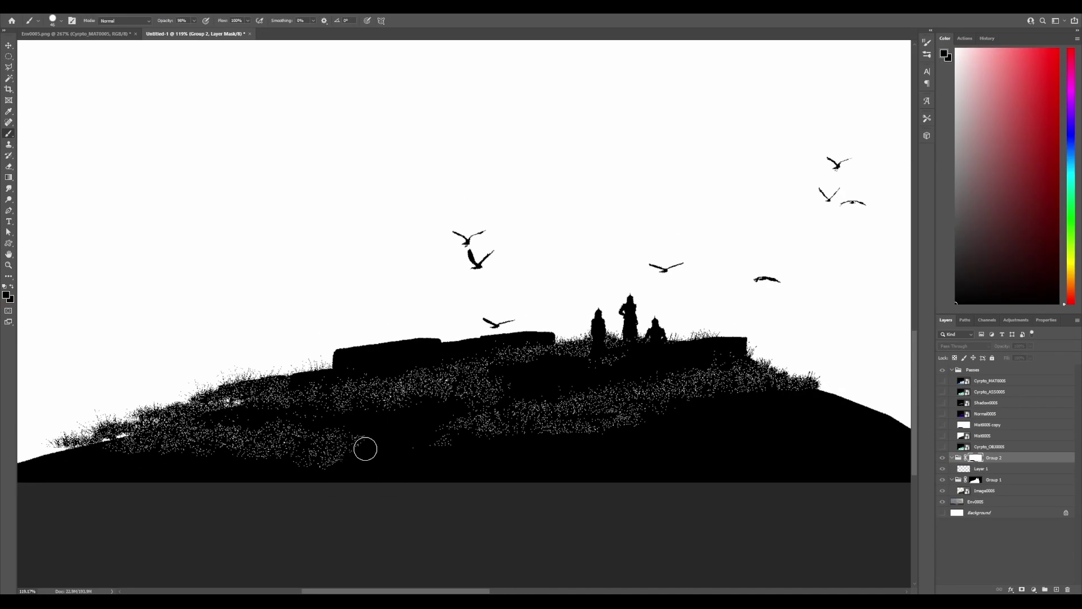
pyautogui.moveTo(365, 449)
pyautogui.mouseDown()
pyautogui.moveTo(177, 463)
pyautogui.moveTo(158, 445)
pyautogui.mouseUp()
pyautogui.moveTo(290, 392)
pyautogui.mouseDown()
pyautogui.moveTo(381, 374)
pyautogui.moveTo(495, 386)
pyautogui.moveTo(593, 439)
pyautogui.moveTo(619, 400)
pyautogui.mouseUp()
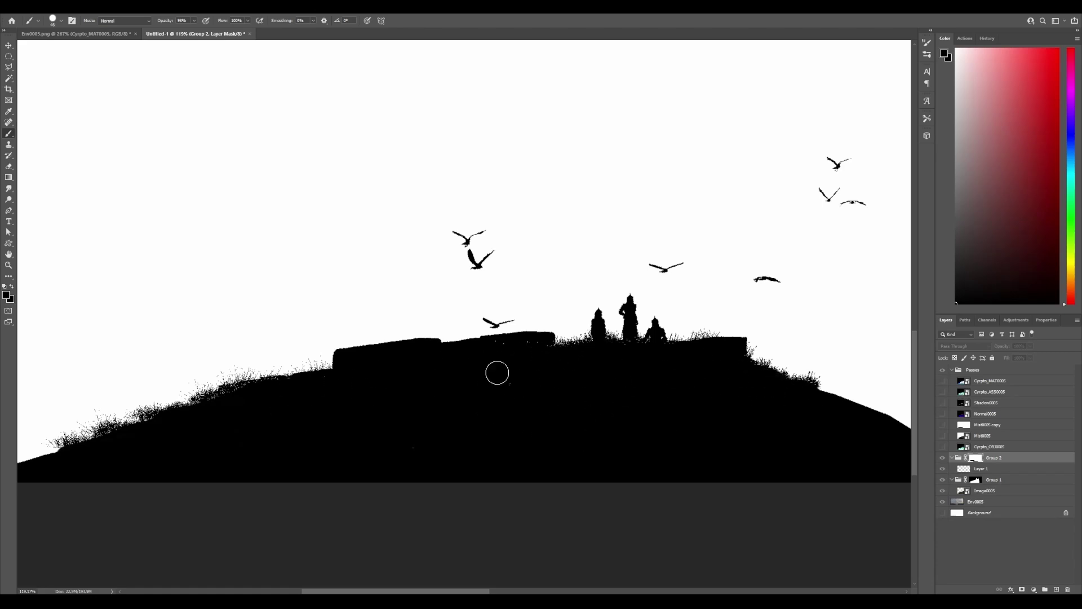
pyautogui.scroll(-5, 497, 373)
pyautogui.hotkey('ctrl', 'i')
pyautogui.hotkey('ctrl', '2')
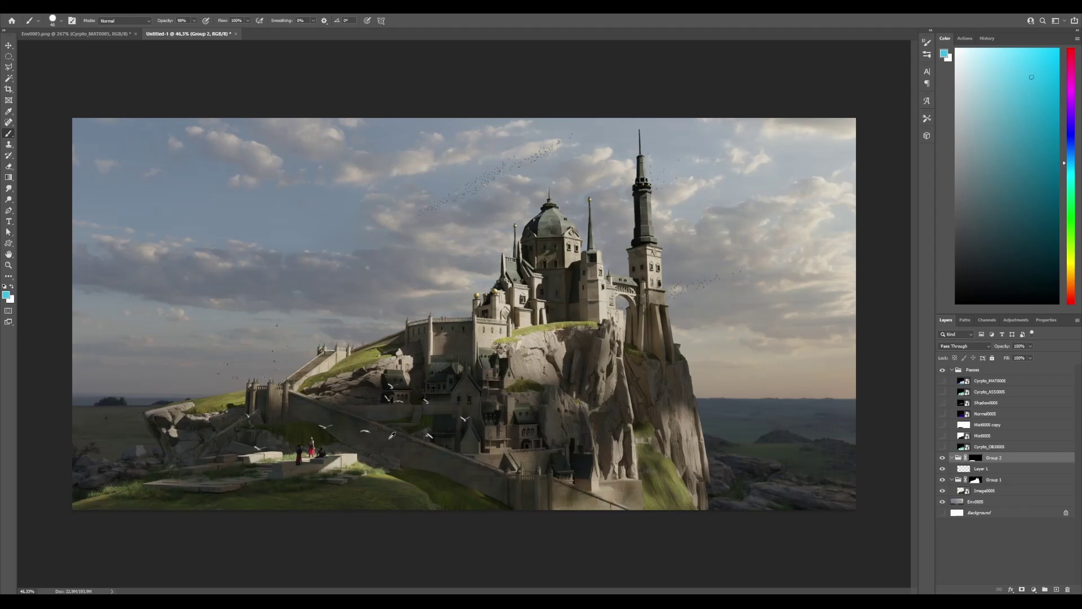
# Collapse Group 2 and rename it Foreground.
pyautogui.moveTo(395, 479); pyautogui.dragTo(126, 466)
pyautogui.hotkey('ctrl', 'z')
pyautogui.scroll(1, 451, 315)
pyautogui.click(975, 457)
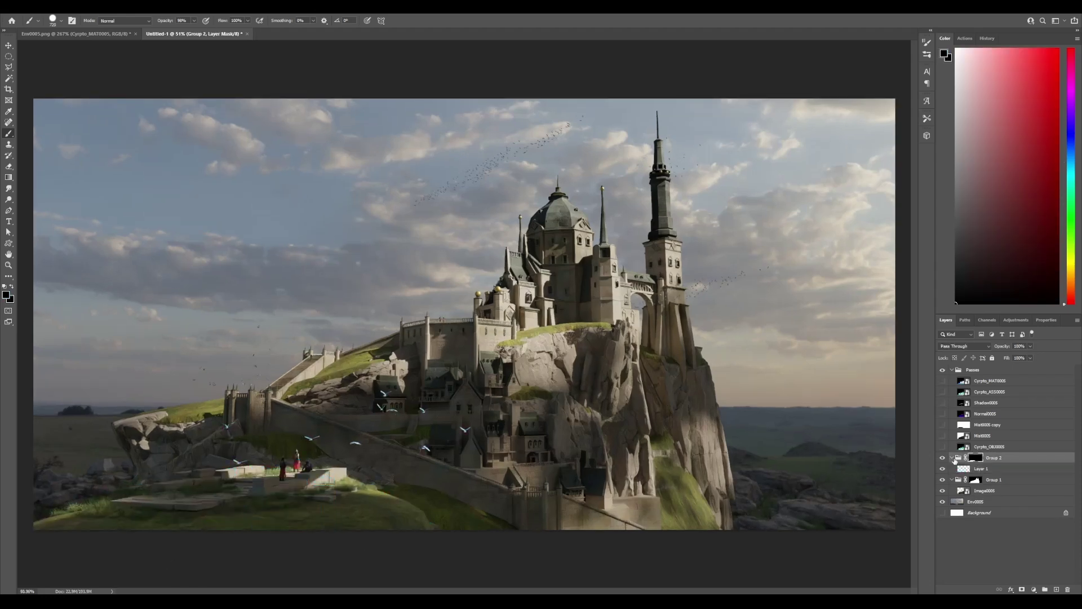
pyautogui.click(952, 458)
pyautogui.scroll(-1, 736, 441)
pyautogui.doubleClick(996, 458)
pyautogui.write('Foreground')
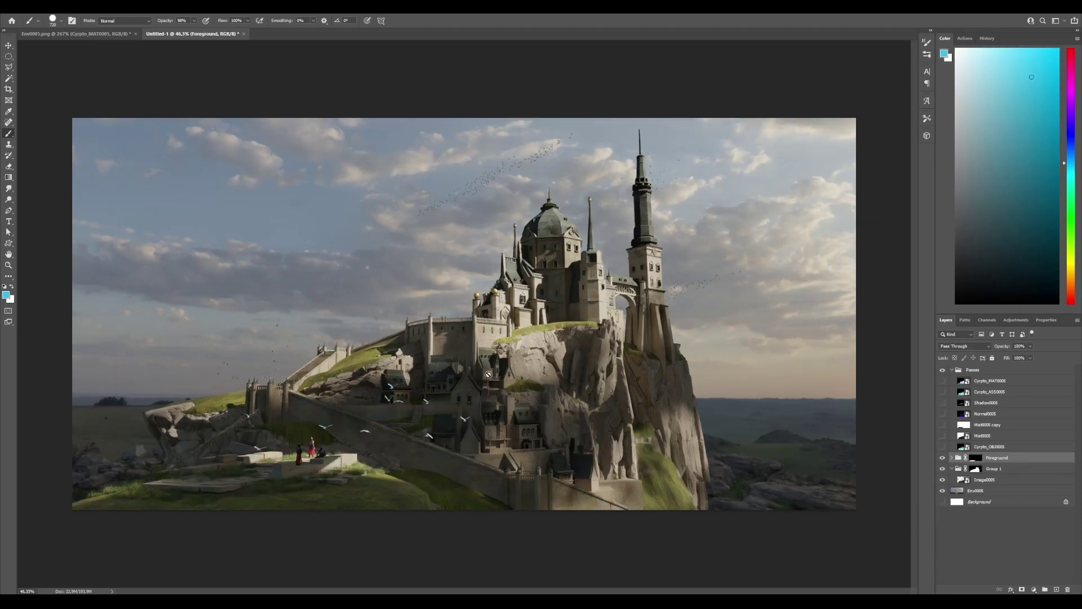
# Create a new layer group and rename Group 1 to Cathedral.
pyautogui.click(1008, 469)
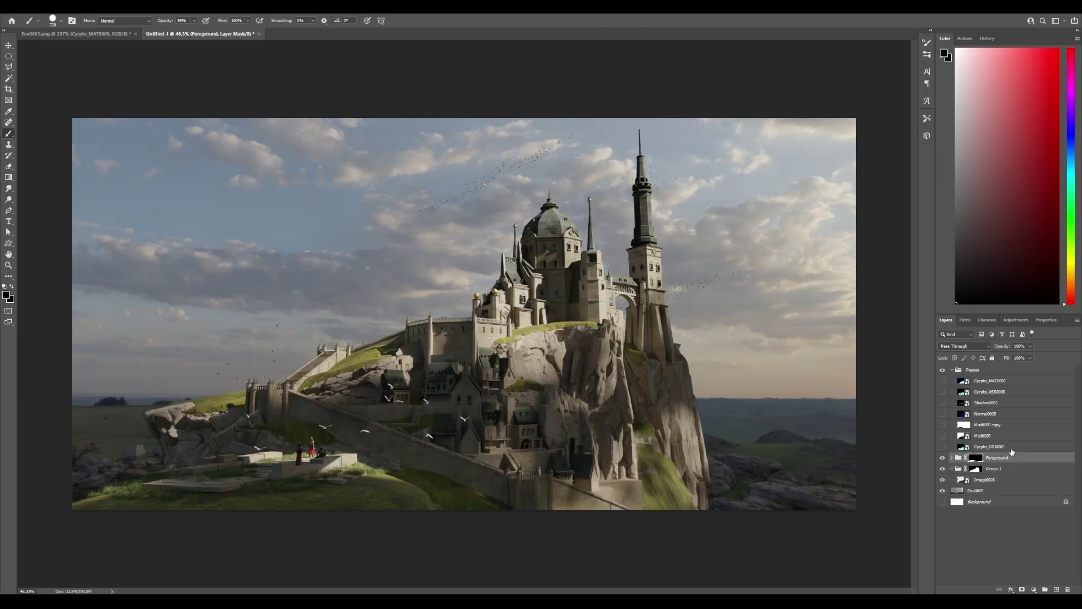
pyautogui.click(976, 458)
pyautogui.click(952, 468)
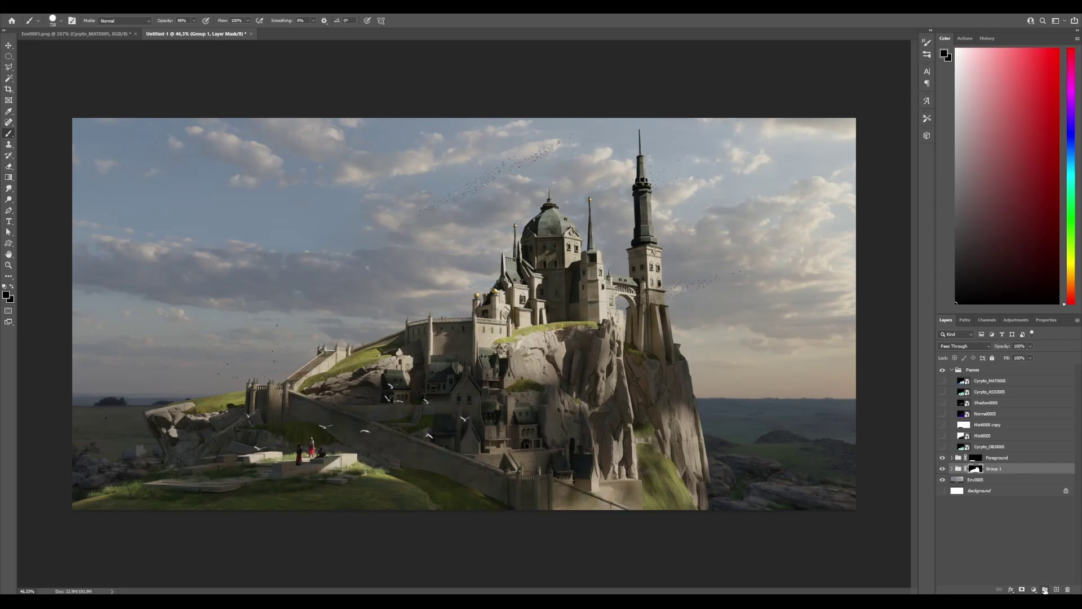
pyautogui.click(1045, 589)
pyautogui.doubleClick(979, 468)
pyautogui.doubleClick(991, 479)
pyautogui.write('Cathedral')
# Delete the locked white Background layer, collapse Passes, and select the Midground group.
pyautogui.click(975, 490)
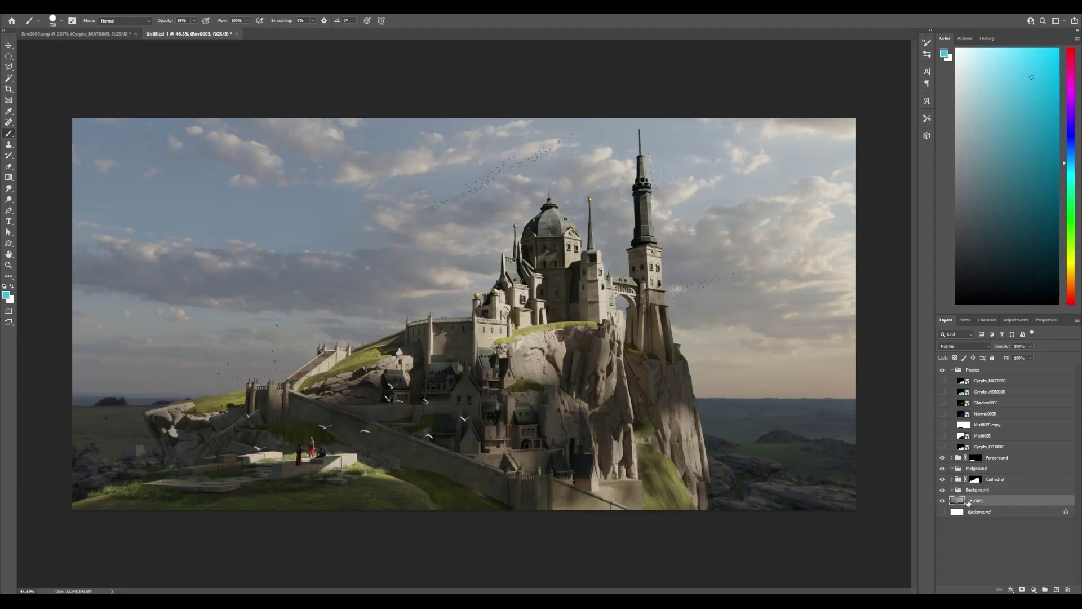
pyautogui.rightClick(984, 516)
pyautogui.click(986, 499)
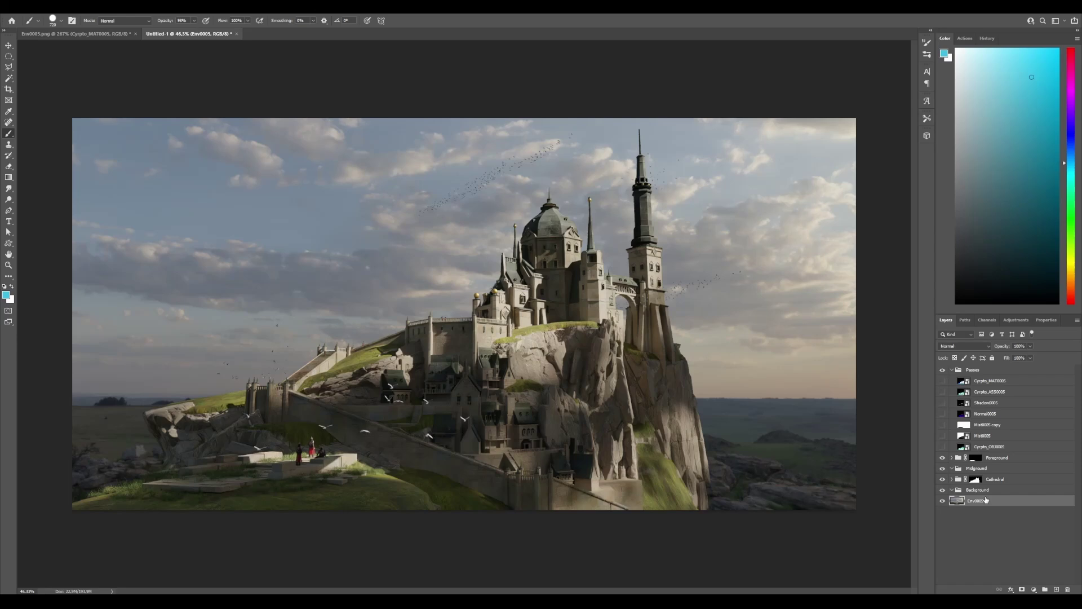
pyautogui.click(952, 370)
pyautogui.click(998, 391)
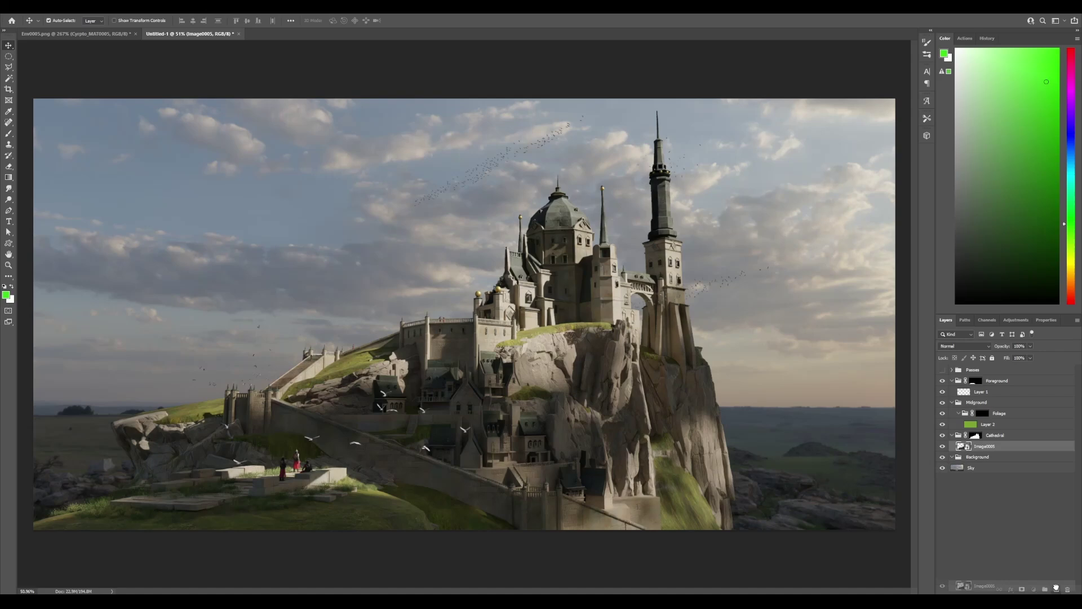
# Paint on the Foliage mask to reveal green foliage across the slope to the stairs, trimming near the ledge.
pyautogui.click(952, 380)
pyautogui.click(952, 435)
pyautogui.press('b')
pyautogui.moveTo(366, 439); pyautogui.dragTo(222, 501)
pyautogui.hotkey('ctrl', 'z')
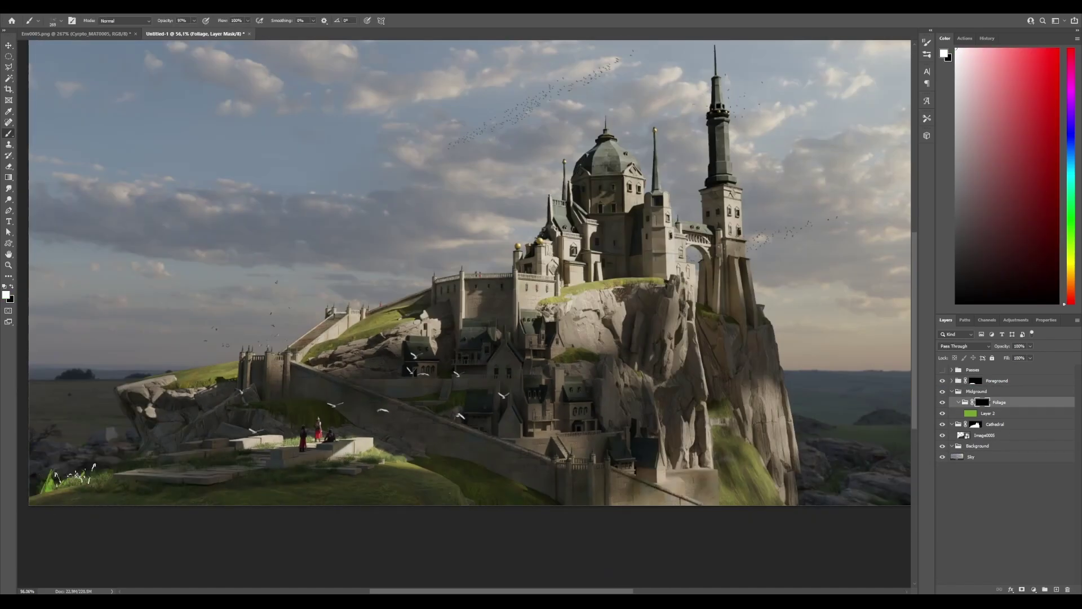
pyautogui.moveTo(157, 452); pyautogui.dragTo(263, 446)
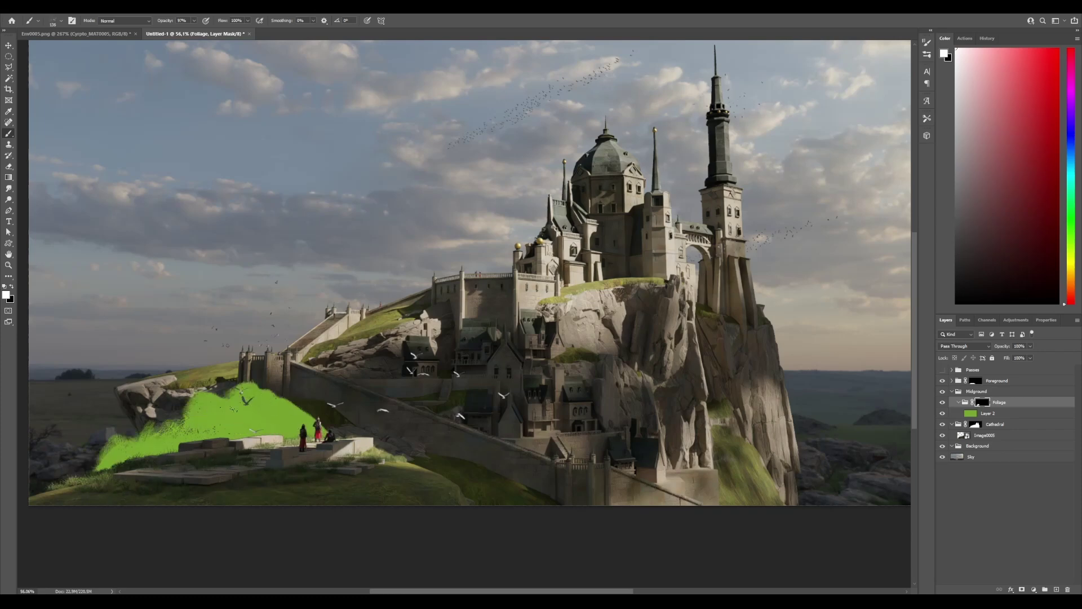
pyautogui.moveTo(233, 408); pyautogui.dragTo(185, 431)
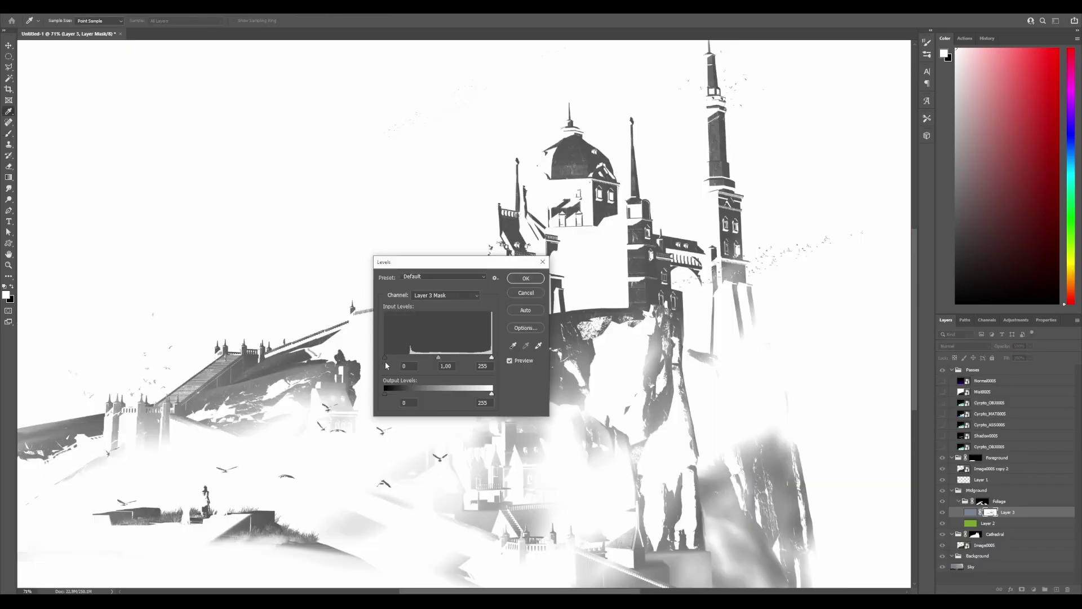
# Darken with a Levels black point of 56, set Layer 3 to Multiply, and enlarge the brush to 188 px.
pyautogui.moveTo(398, 357); pyautogui.dragTo(409, 358)
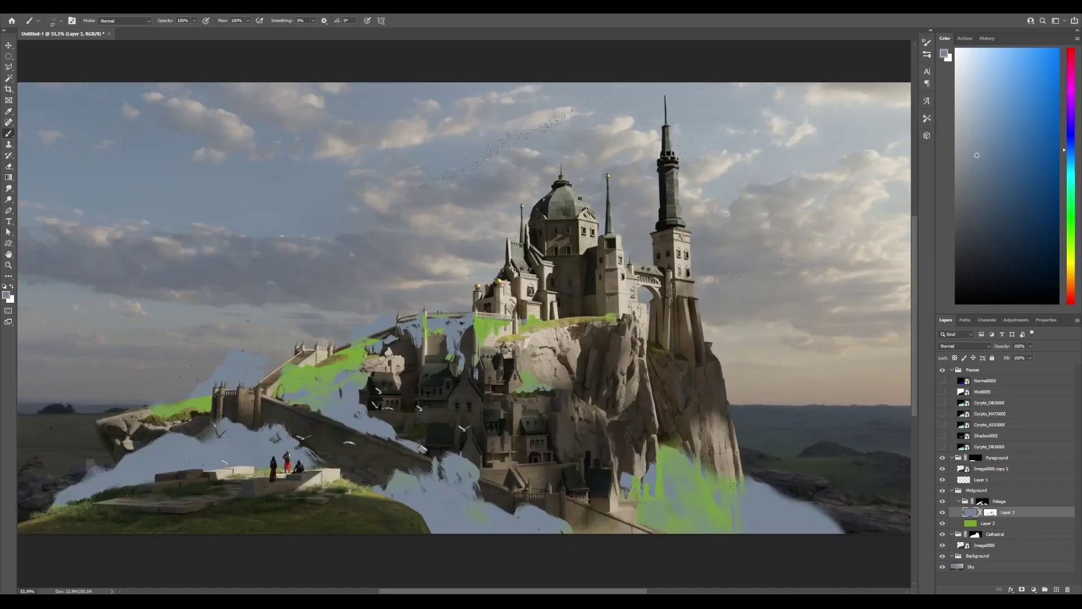
pyautogui.click(990, 511)
pyautogui.click(964, 345)
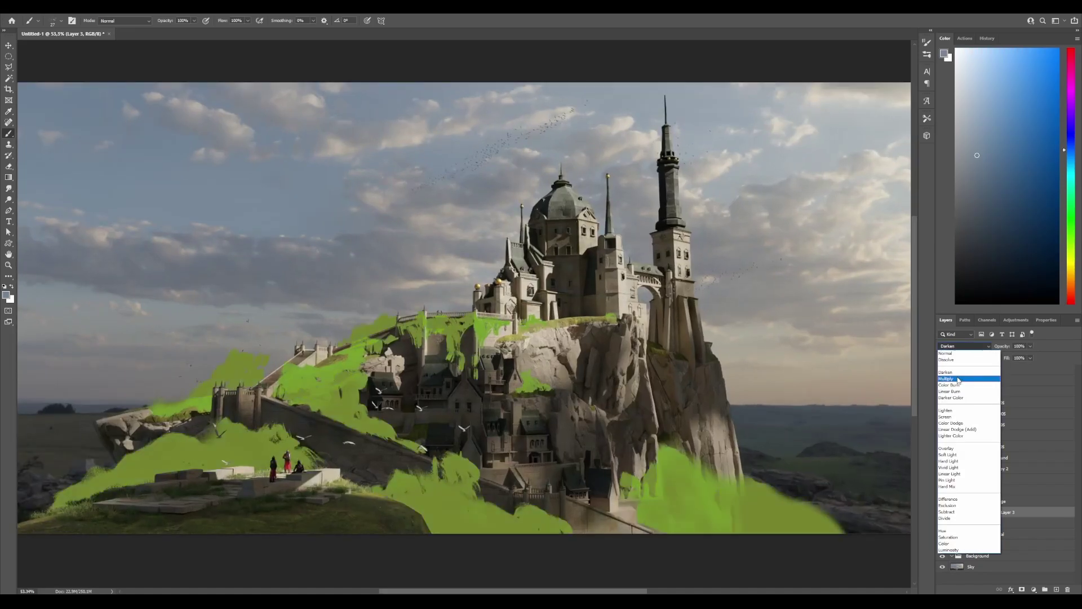
pyautogui.click(958, 389)
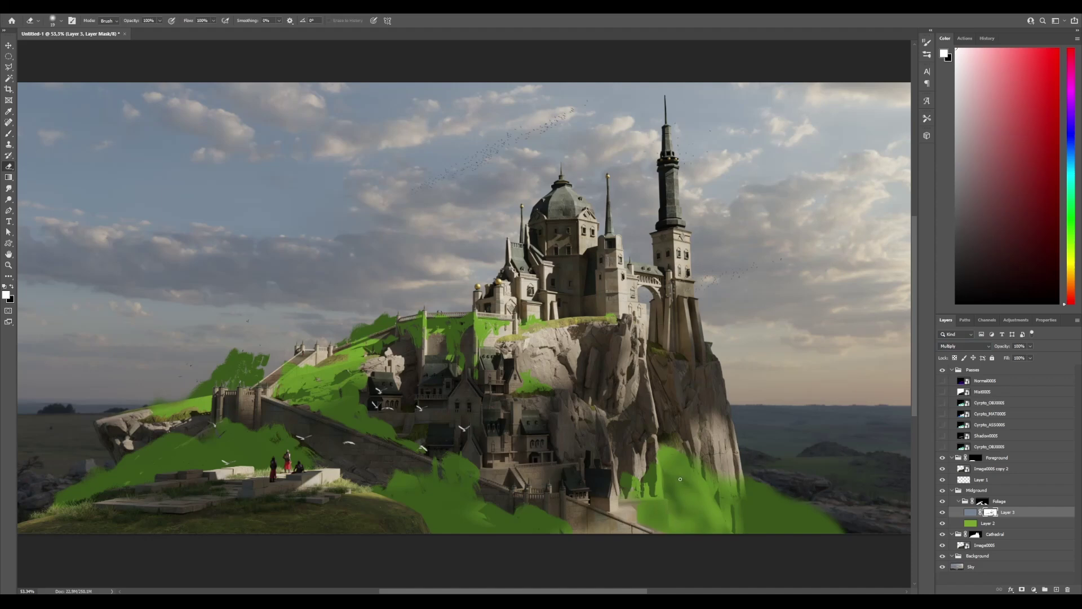
pyautogui.moveTo(672, 496); pyautogui.dragTo(687, 499)
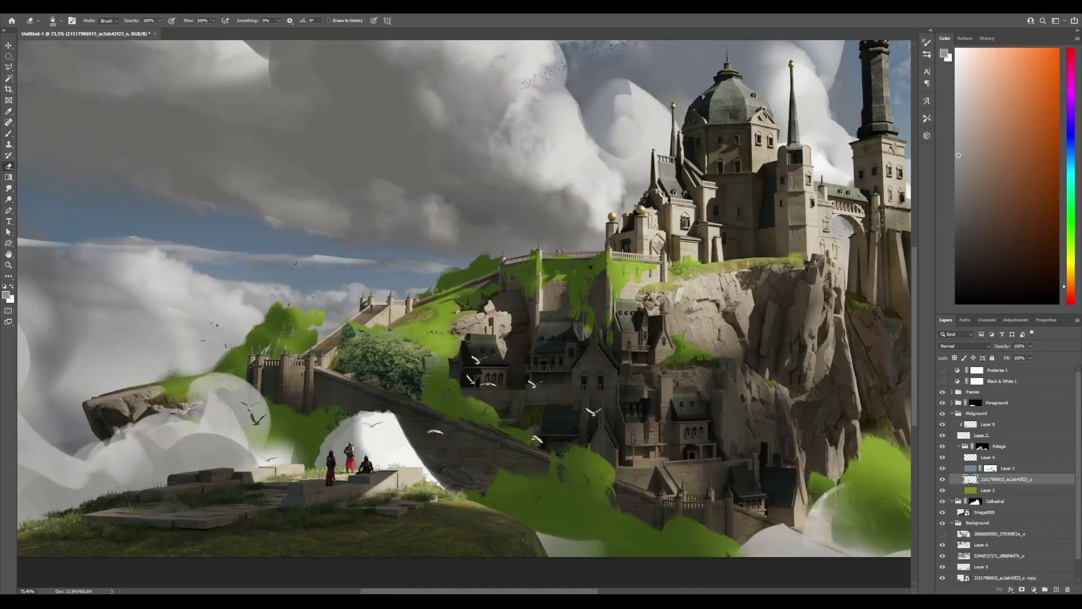
# Preview forest and landscape photos in the IMAGES reference folder.
pyautogui.hotkey('alt', 'Tab')
pyautogui.click(541, 194)
pyautogui.press('space')
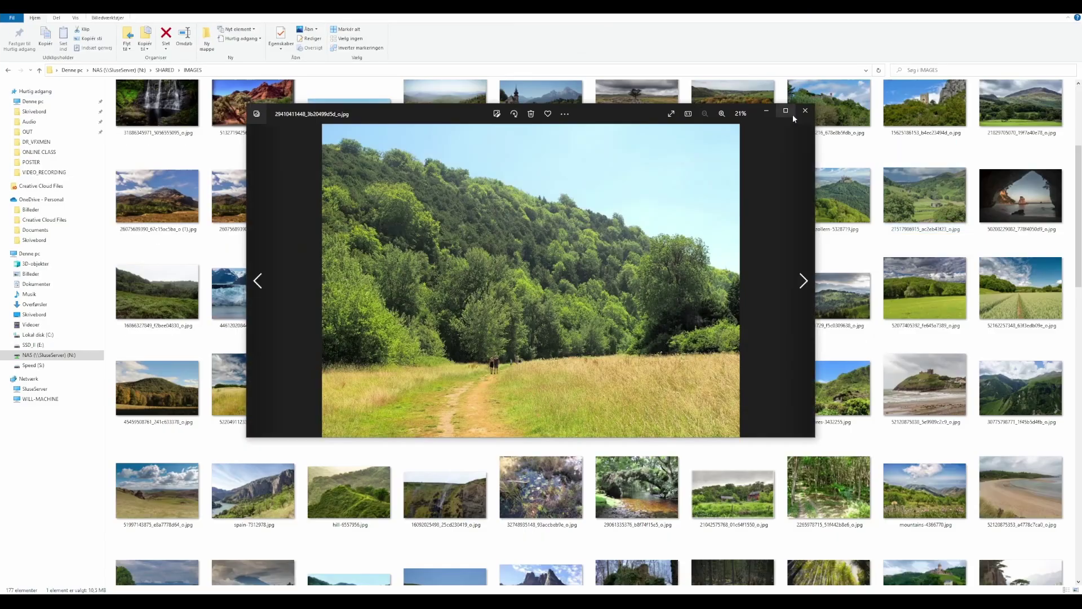
pyautogui.press('space')
pyautogui.scroll(-8, 818, 293)
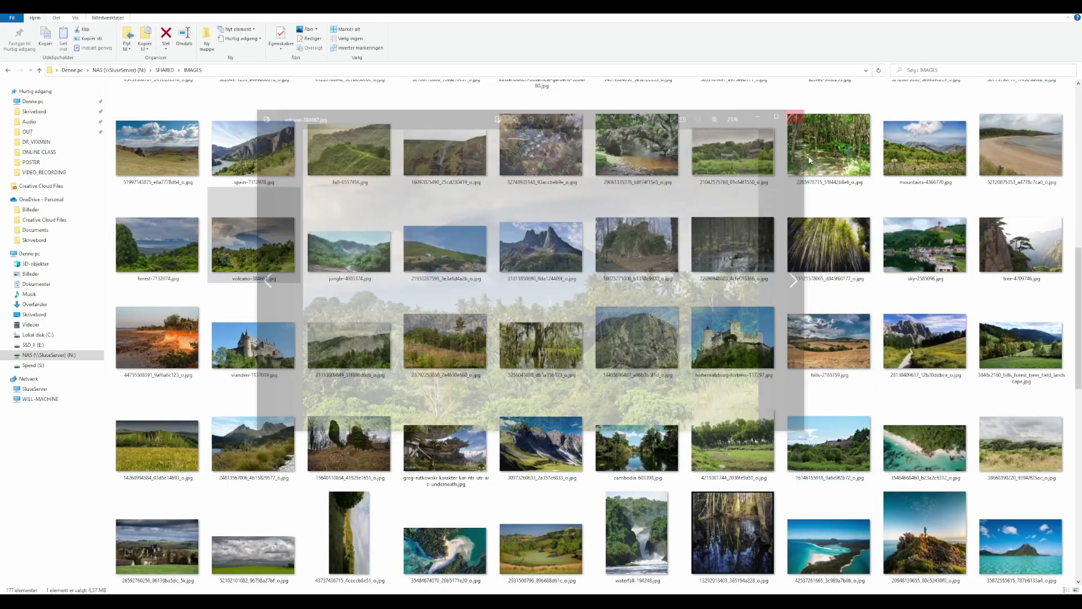
pyautogui.scroll(-8, 686, 325)
pyautogui.scroll(5, 686, 326)
pyautogui.scroll(5, 918, 389)
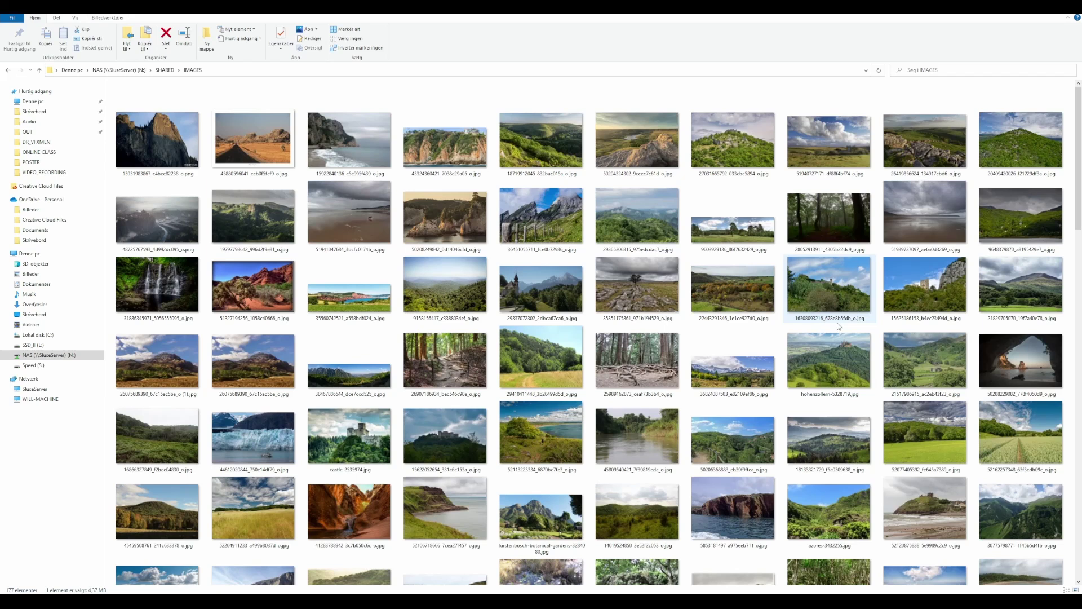
pyautogui.press('Right')
pyautogui.press('space')
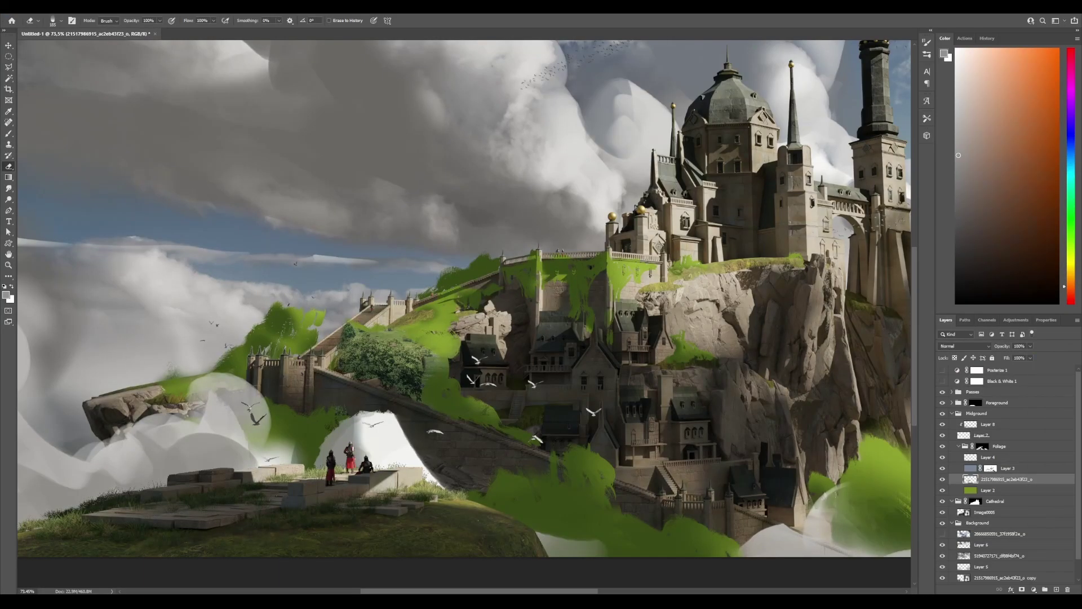
# Position the foliage photo over the castle, move the ivy house photo into the Foliage group, and rotate it along the wall.
pyautogui.moveTo(671, 389); pyautogui.dragTo(636, 365)
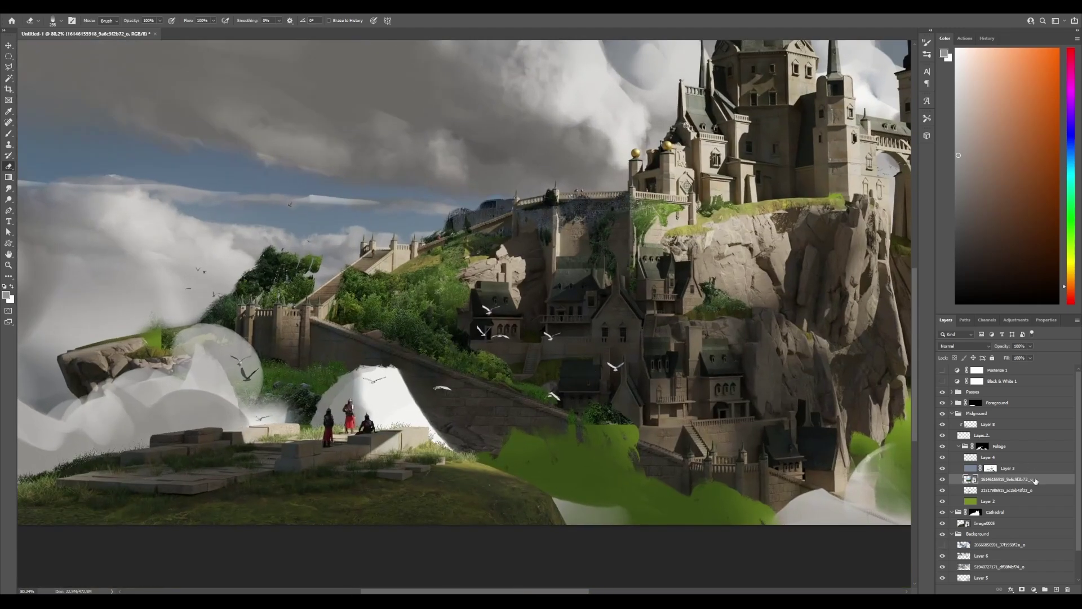
pyautogui.moveTo(671, 210); pyautogui.dragTo(452, 210)
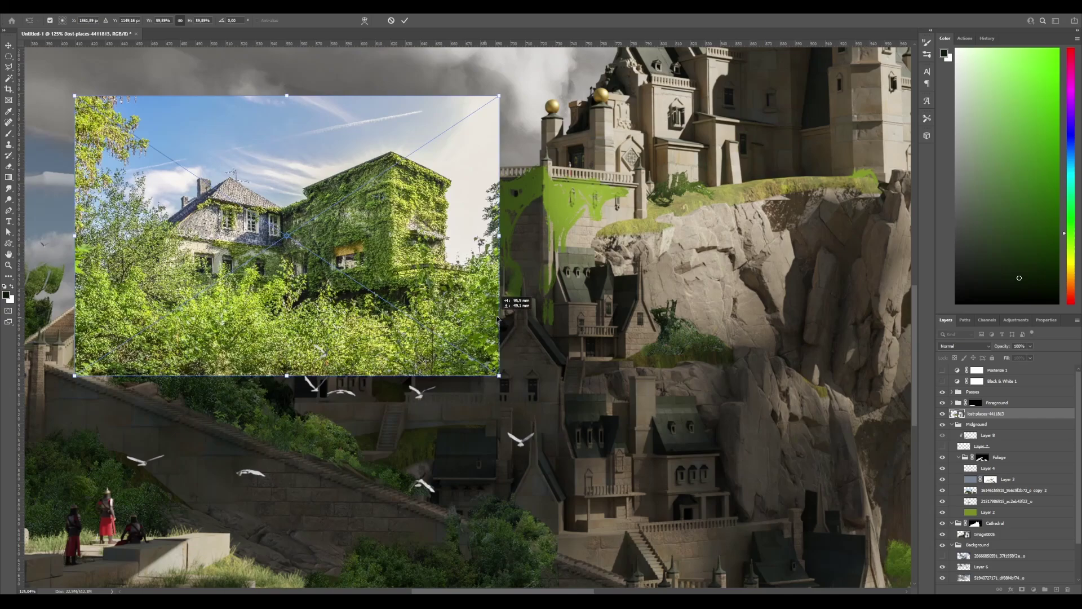
pyautogui.moveTo(986, 413); pyautogui.dragTo(989, 430)
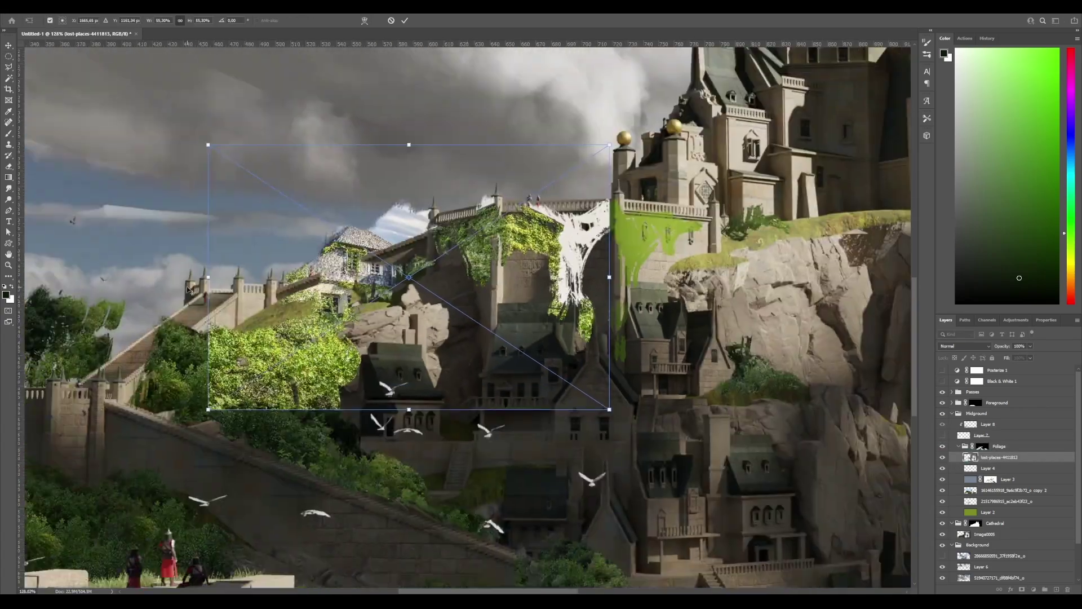
pyautogui.moveTo(207, 210); pyautogui.dragTo(200, 226)
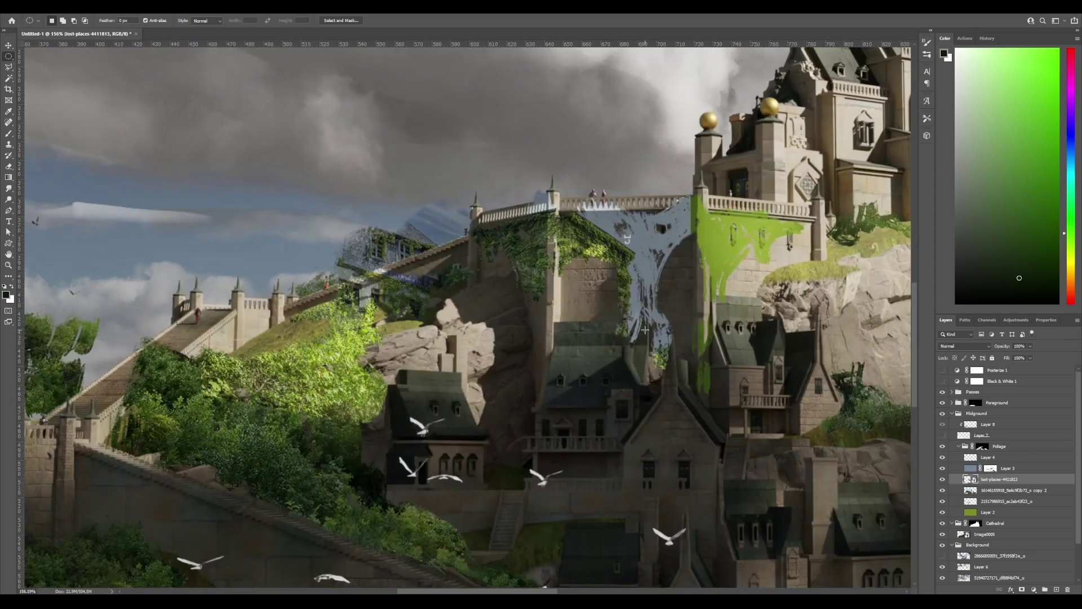
# Erase the grey patch between the towers and the house and sky left of them.
pyautogui.press('e')
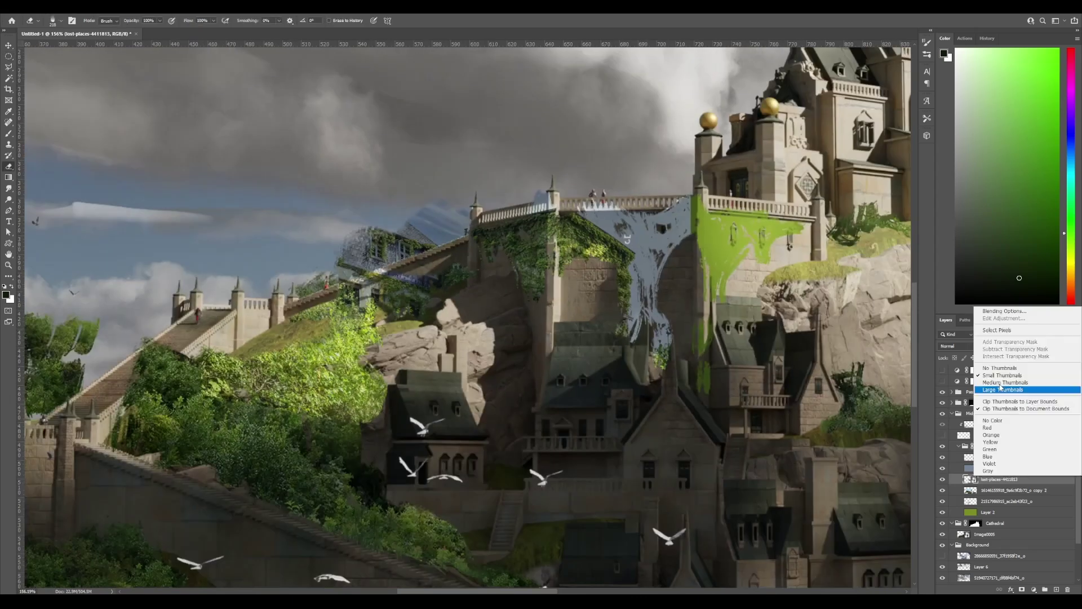
pyautogui.press('[')
pyautogui.press('[')
pyautogui.press('[')
pyautogui.press('[')
pyautogui.press('[')
pyautogui.press('[')
pyautogui.moveTo(564, 214)
pyautogui.mouseDown()
pyautogui.moveTo(631, 271)
pyautogui.moveTo(530, 202)
pyautogui.mouseUp()
pyautogui.press(']')
pyautogui.press(']')
pyautogui.press(']')
pyautogui.press(']')
pyautogui.press(']')
pyautogui.moveTo(439, 225)
pyautogui.mouseDown()
pyautogui.moveTo(366, 247)
pyautogui.moveTo(394, 212)
pyautogui.moveTo(424, 244)
pyautogui.mouseUp()
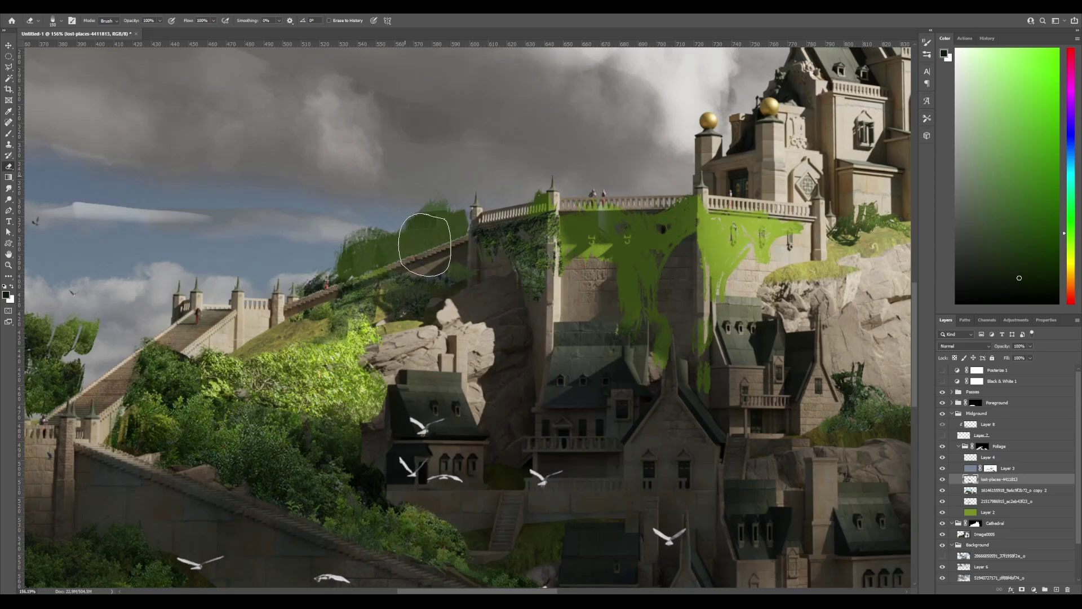
pyautogui.press(']')
pyautogui.press(']')
pyautogui.press(']')
pyautogui.press(']')
pyautogui.press(']')
pyautogui.press(']')
pyautogui.hotkey('ctrl', 'shift', 'h')
pyautogui.scroll(5, 725, 302)
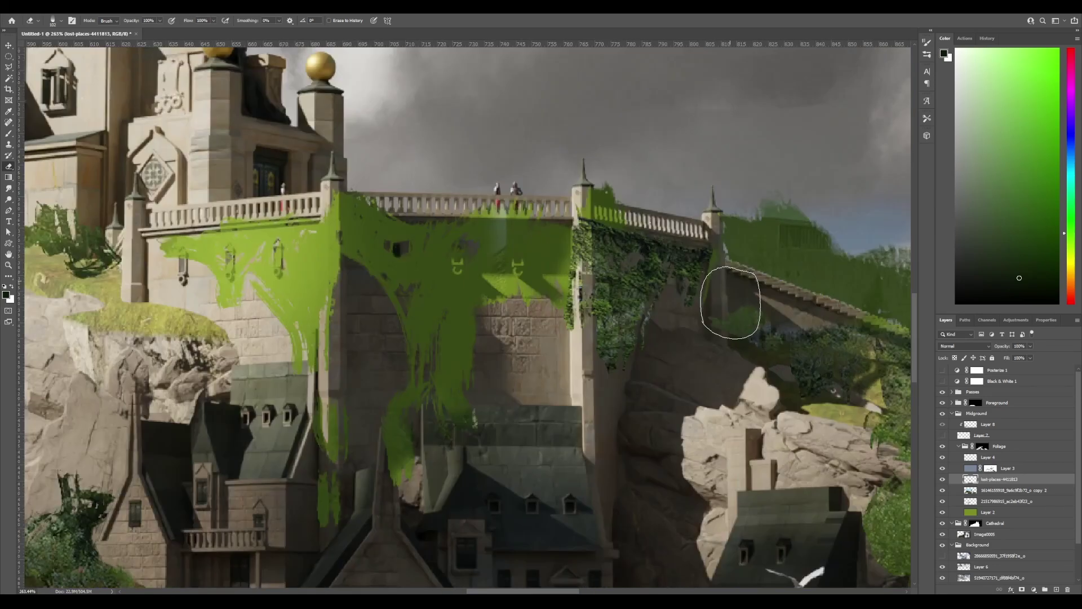
# Shift the ivy photo's blue tones to a hue of -6 with Hue/Saturation.
pyautogui.hotkey('ctrl', 'u')
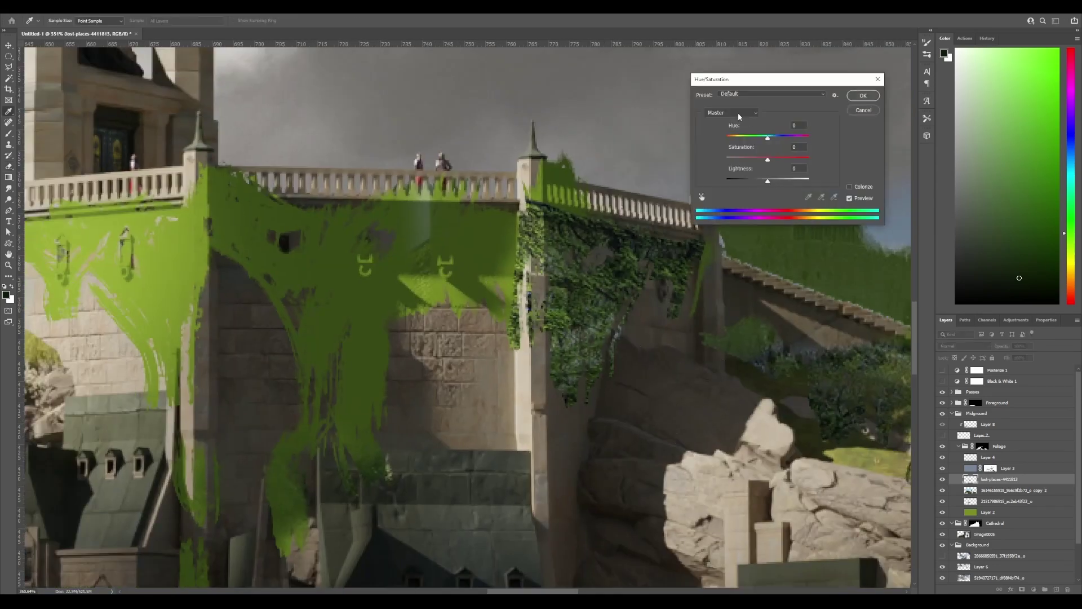
pyautogui.click(731, 113)
pyautogui.click(731, 158)
pyautogui.moveTo(768, 138); pyautogui.dragTo(767, 140)
pyautogui.press('Return')
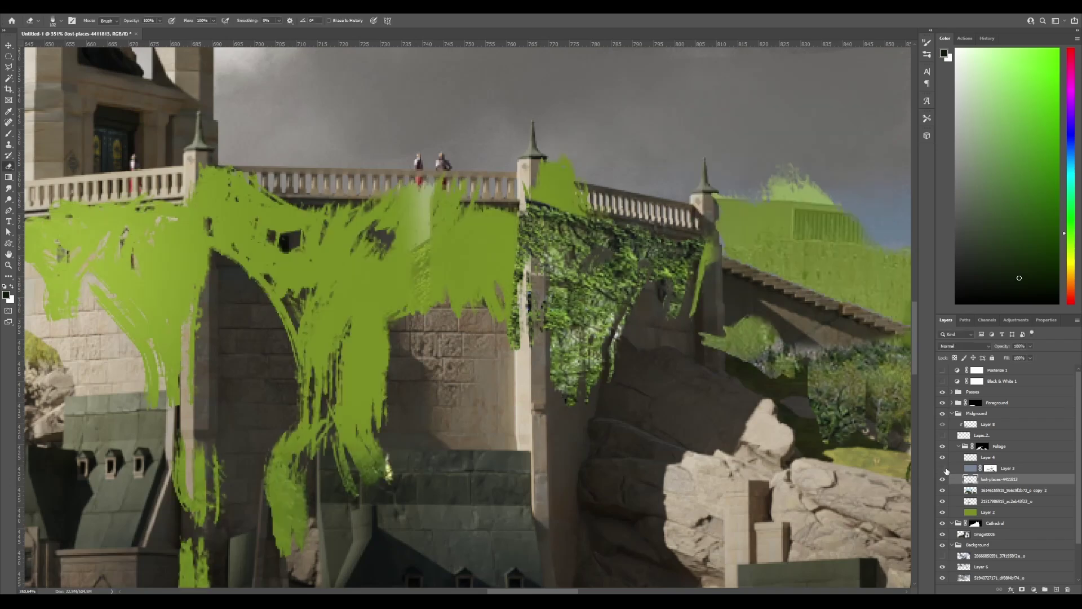
# Hide Layer 3 to compare the ivy and check the ivy layer's blending options.
pyautogui.click(943, 467)
pyautogui.doubleClick(1042, 479)
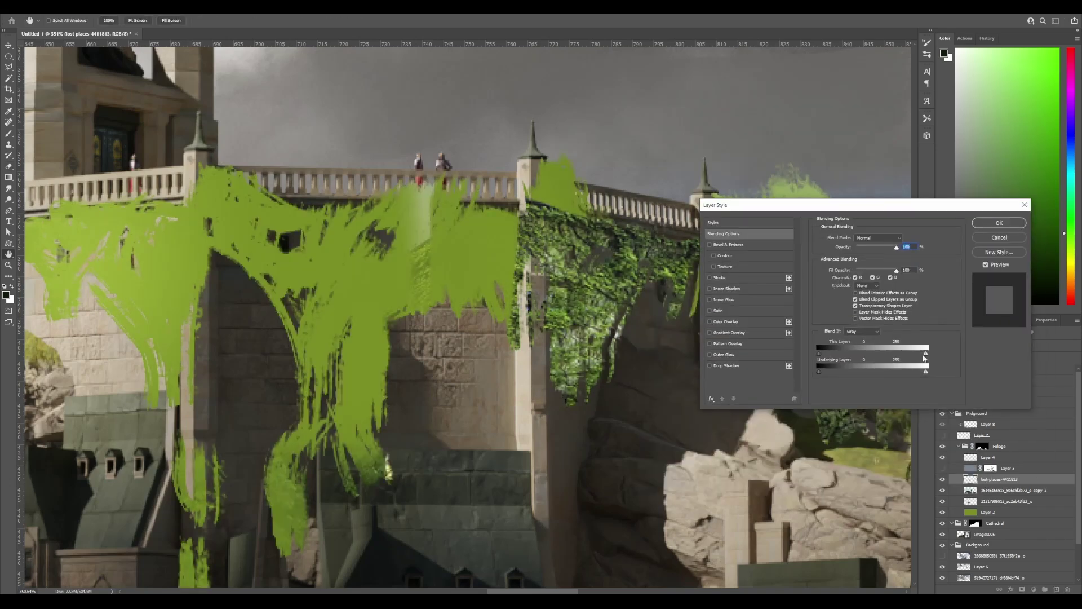
pyautogui.press('Return')
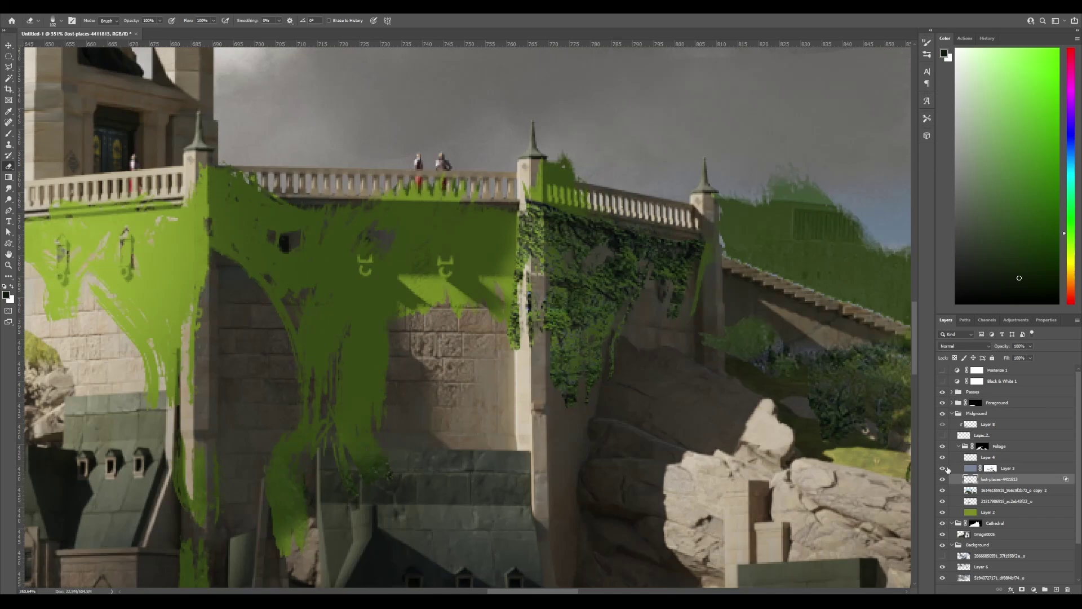
pyautogui.moveTo(878, 358)
pyautogui.mouseDown()
pyautogui.moveTo(362, 350)
pyautogui.moveTo(759, 445)
pyautogui.mouseUp()
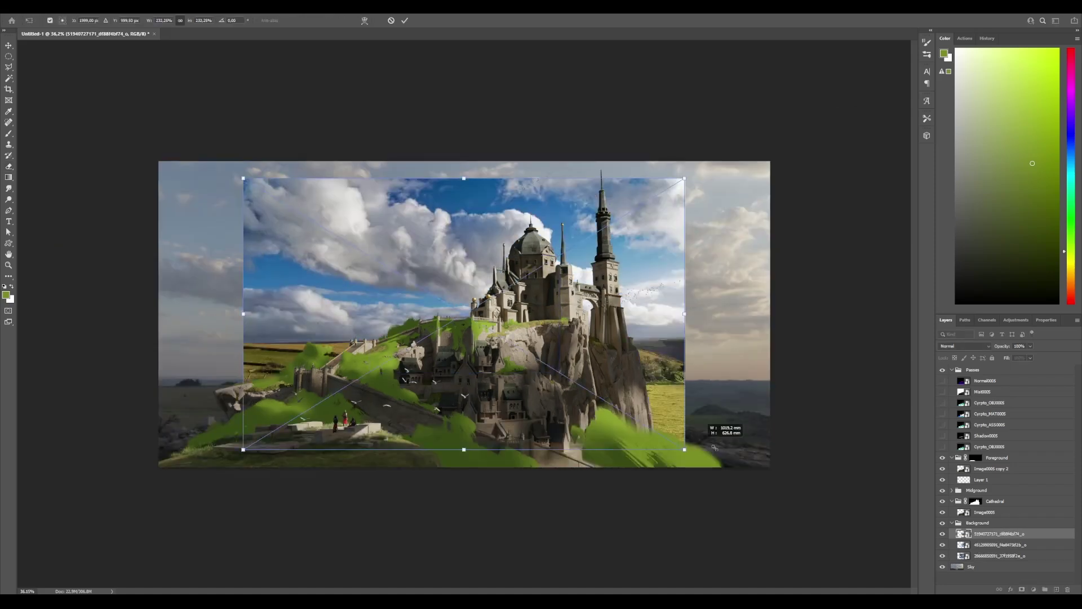
# Place the stormy sky photo lower behind the castle and compare it against the blue sky photo.
pyautogui.scroll(-2, 686, 390)
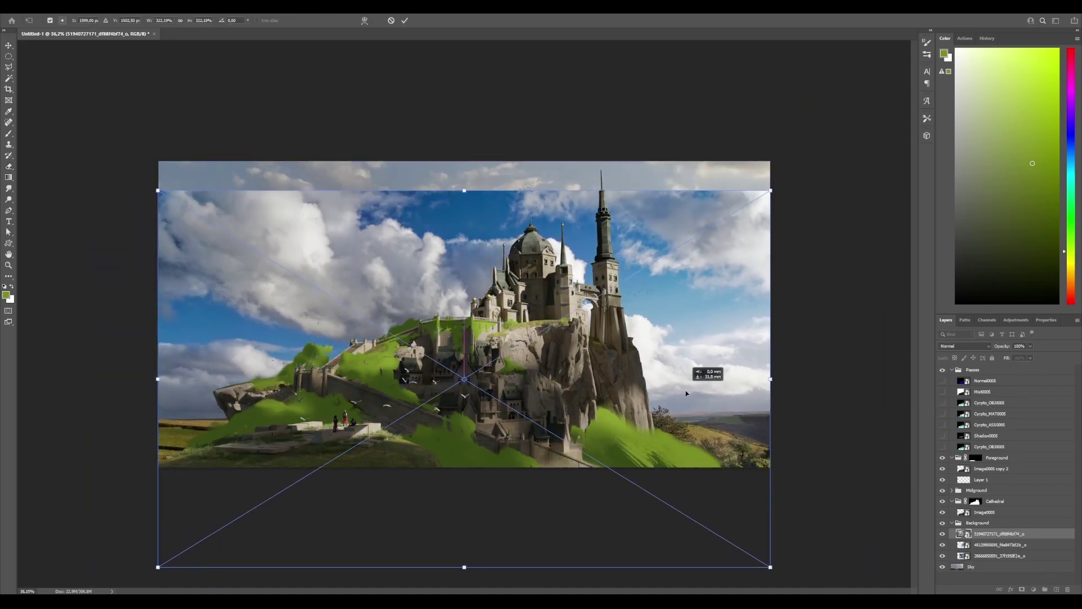
pyautogui.press('Return')
pyautogui.press('e')
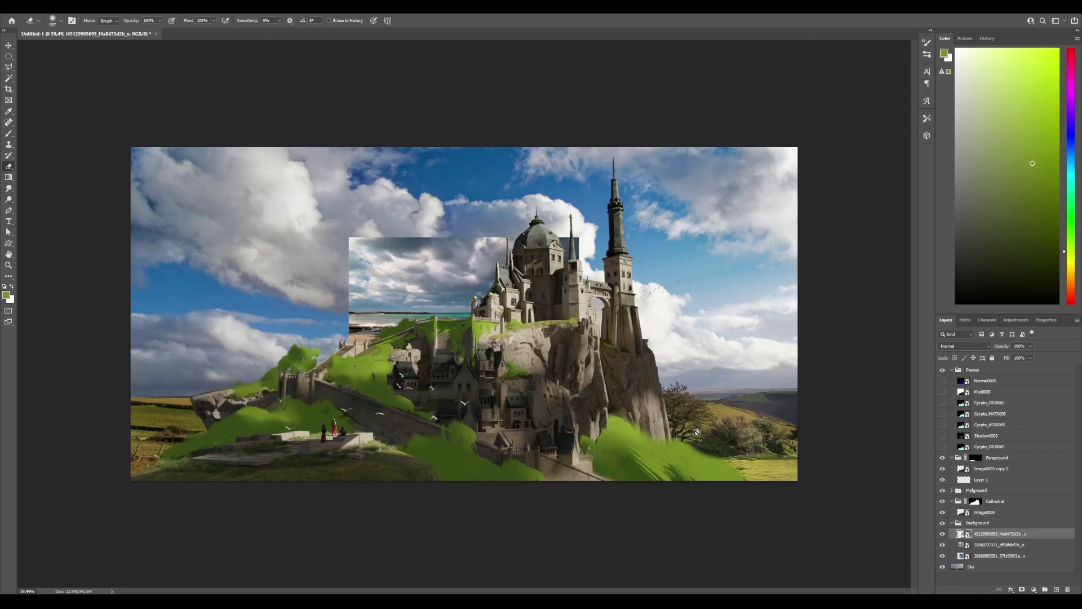
pyautogui.moveTo(712, 434); pyautogui.dragTo(660, 265)
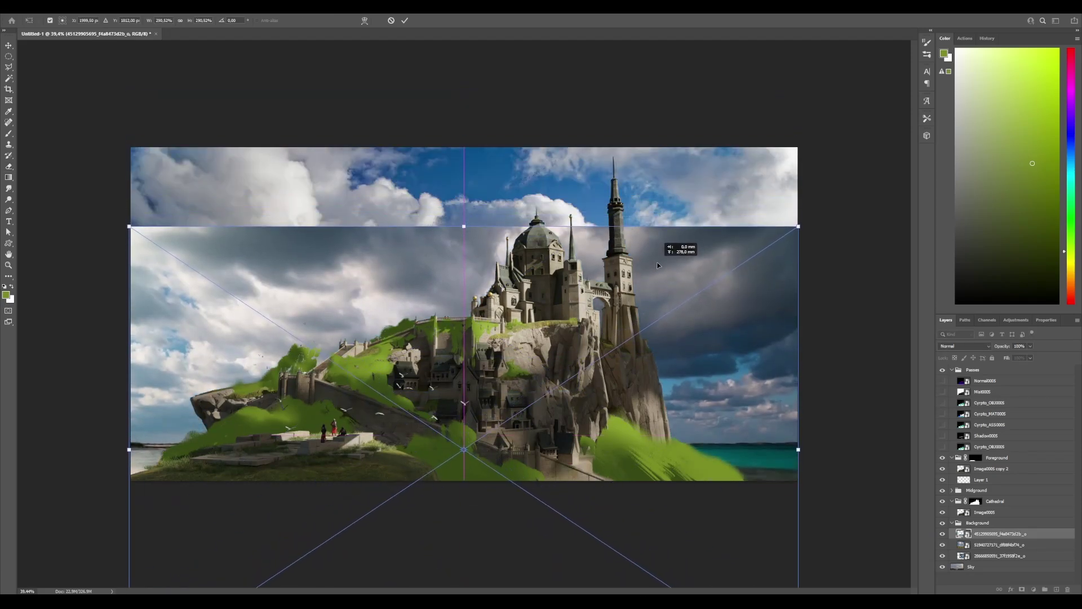
pyautogui.press('Return')
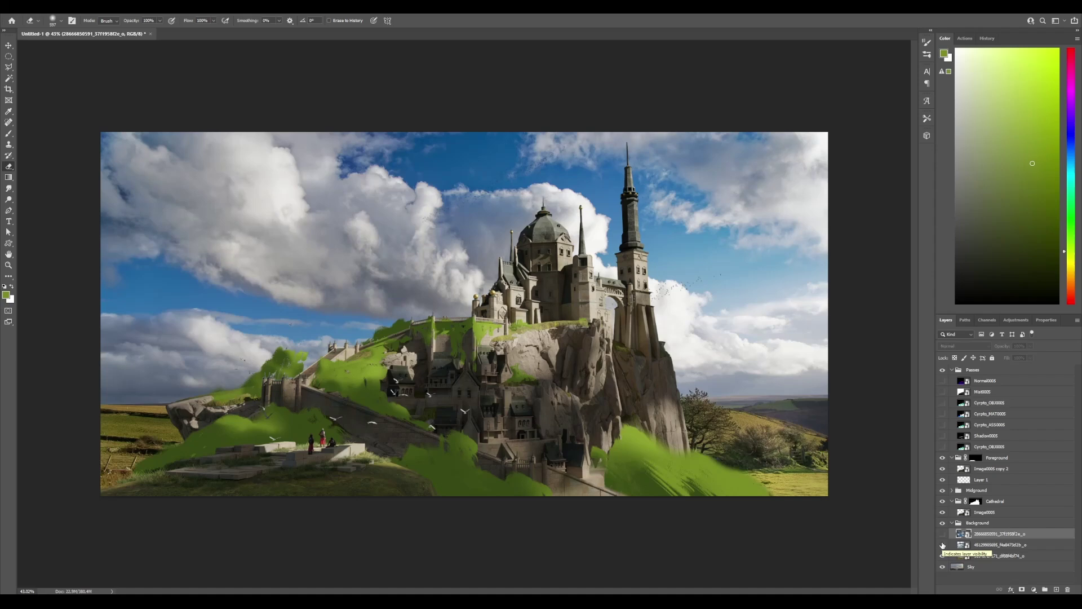
pyautogui.click(942, 534)
pyautogui.click(942, 534)
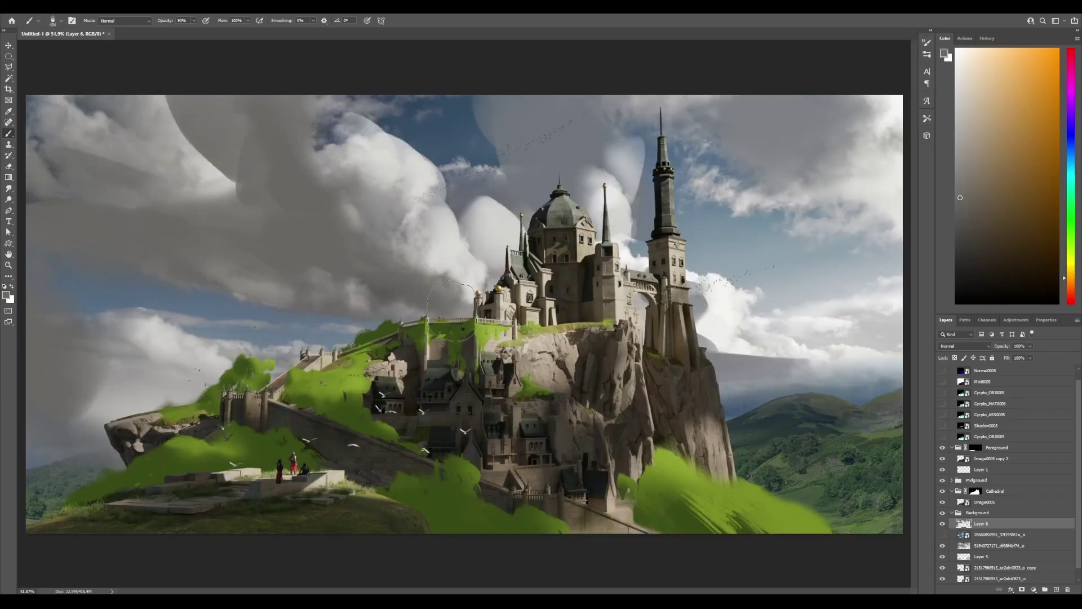
# Sample grey-blue, near-white, yellow-grey and light blue-white colours from the sky and clouds.
pyautogui.press('b')
pyautogui.keyDown('alt'); pyautogui.click(466, 199); pyautogui.keyUp('alt')
pyautogui.press('b')
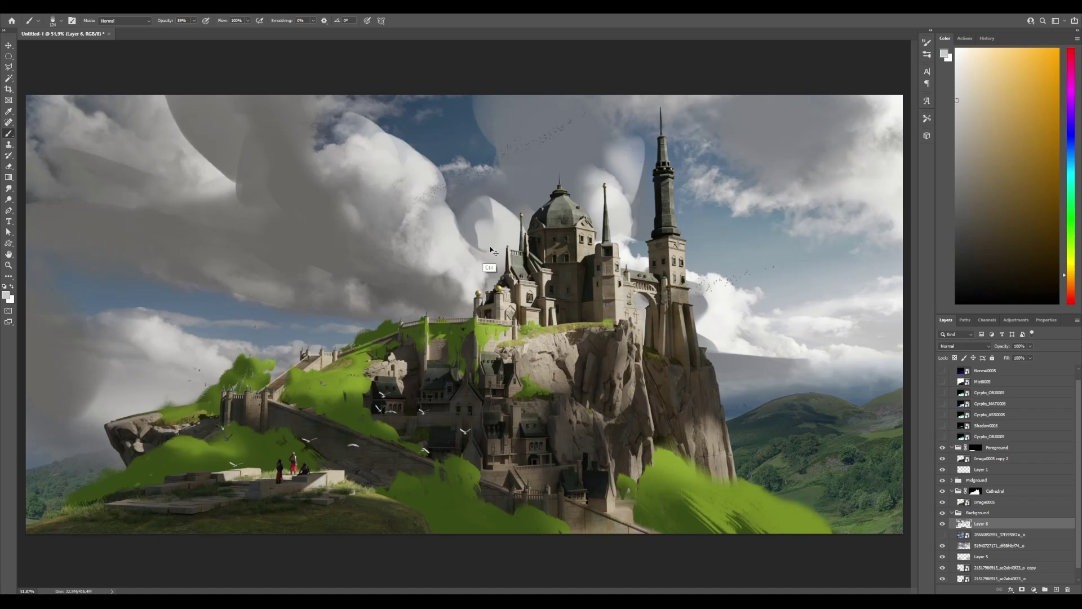
pyautogui.keyDown('alt'); pyautogui.click(716, 316); pyautogui.keyUp('alt')
pyautogui.keyDown('alt'); pyautogui.click(538, 317); pyautogui.keyUp('alt')
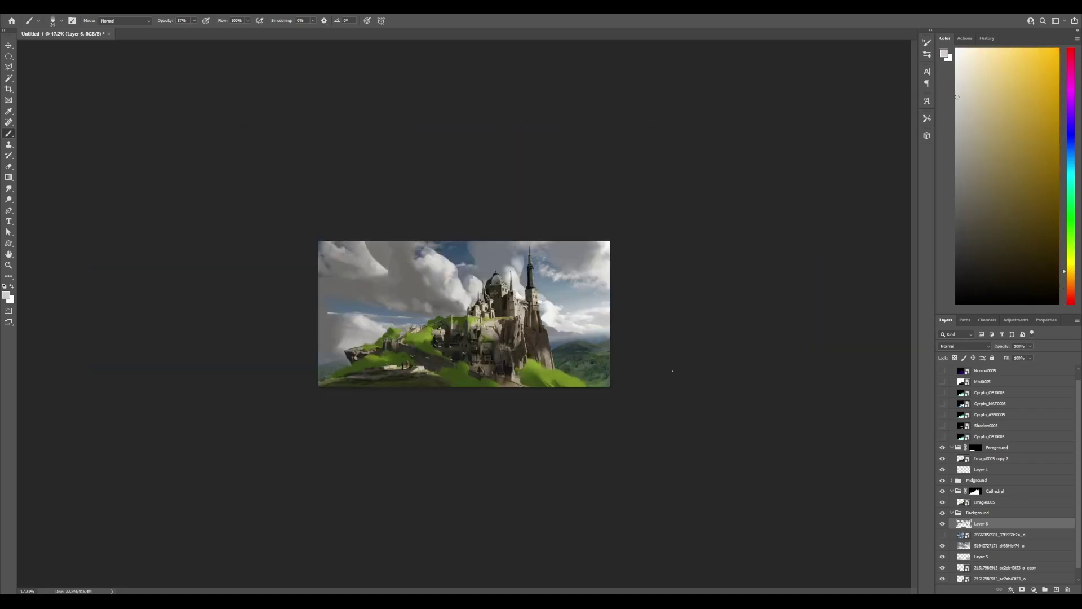
pyautogui.scroll(5, 671, 370)
pyautogui.keyDown('alt'); pyautogui.click(720, 290); pyautogui.keyUp('alt')
pyautogui.scroll(-5, 681, 373)
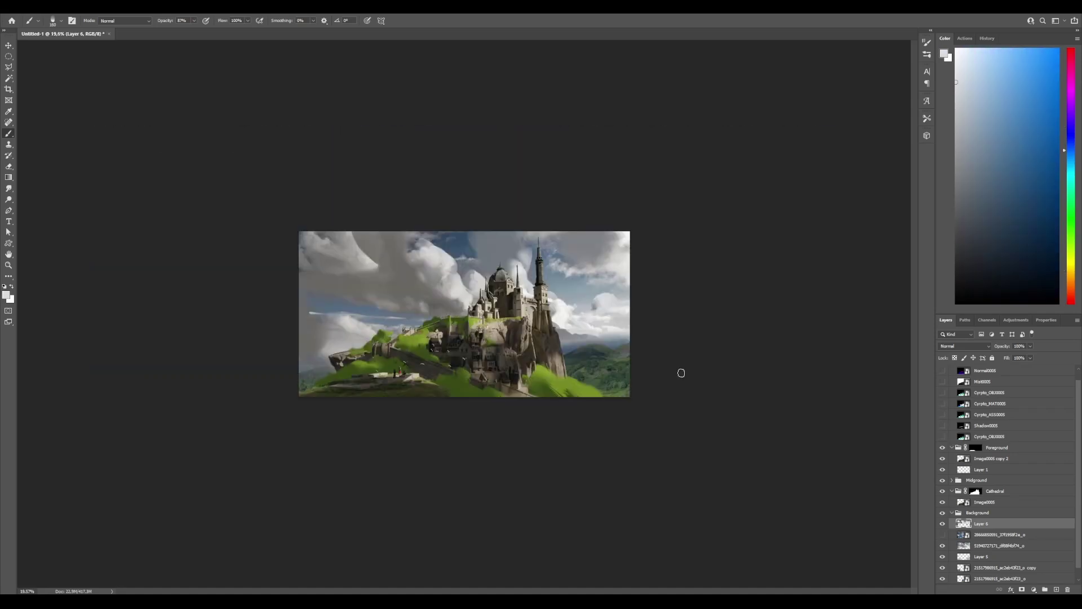
pyautogui.scroll(5, 764, 345)
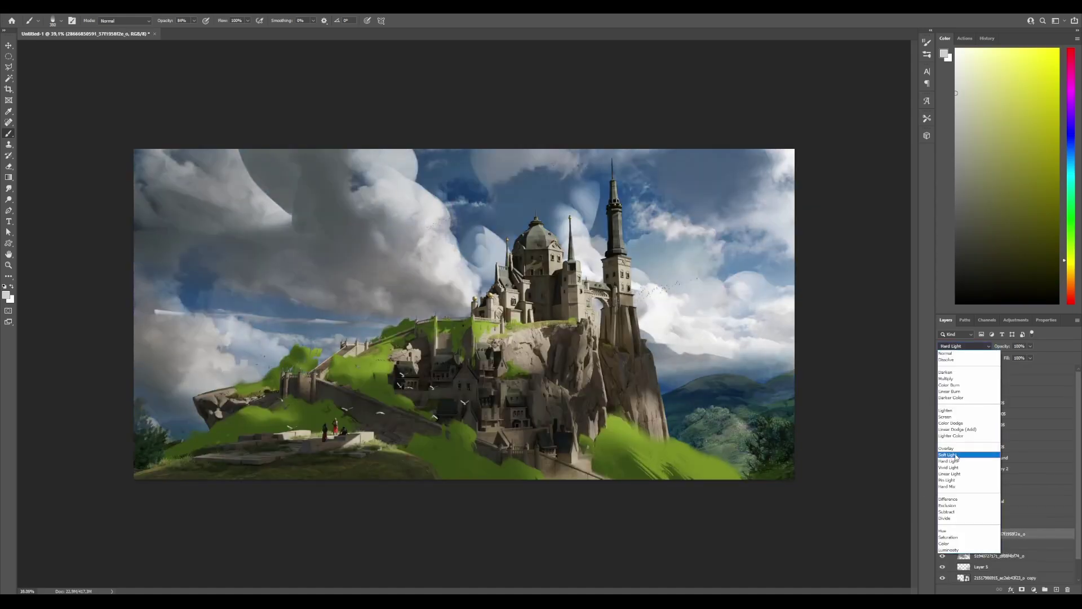
# Rasterize the sky photo layer and paint large white mist shapes along the bottom edge.
pyautogui.rightClick(965, 533)
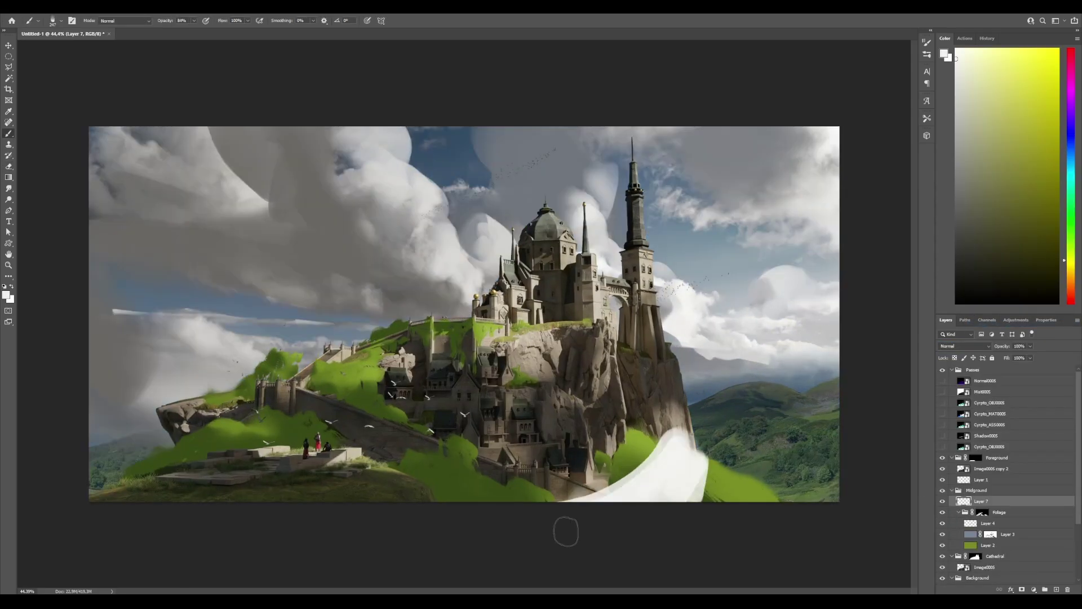
pyautogui.moveTo(564, 527)
pyautogui.mouseDown()
pyautogui.moveTo(745, 452)
pyautogui.moveTo(757, 463)
pyautogui.mouseUp()
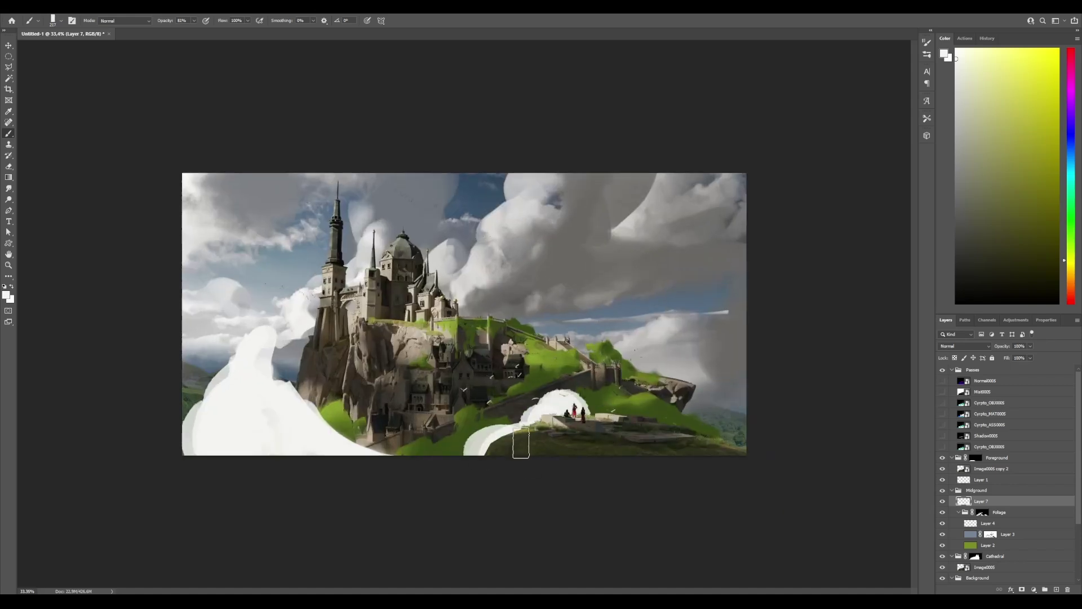
pyautogui.moveTo(704, 428)
pyautogui.mouseDown()
pyautogui.moveTo(686, 362)
pyautogui.moveTo(746, 374)
pyautogui.mouseUp()
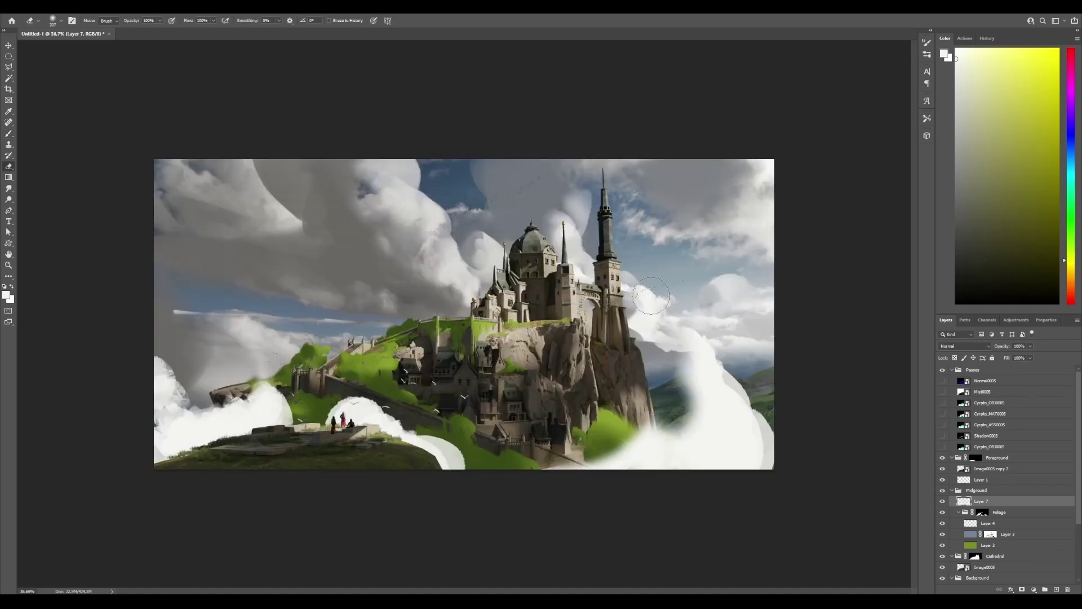
pyautogui.moveTo(710, 394); pyautogui.dragTo(673, 365)
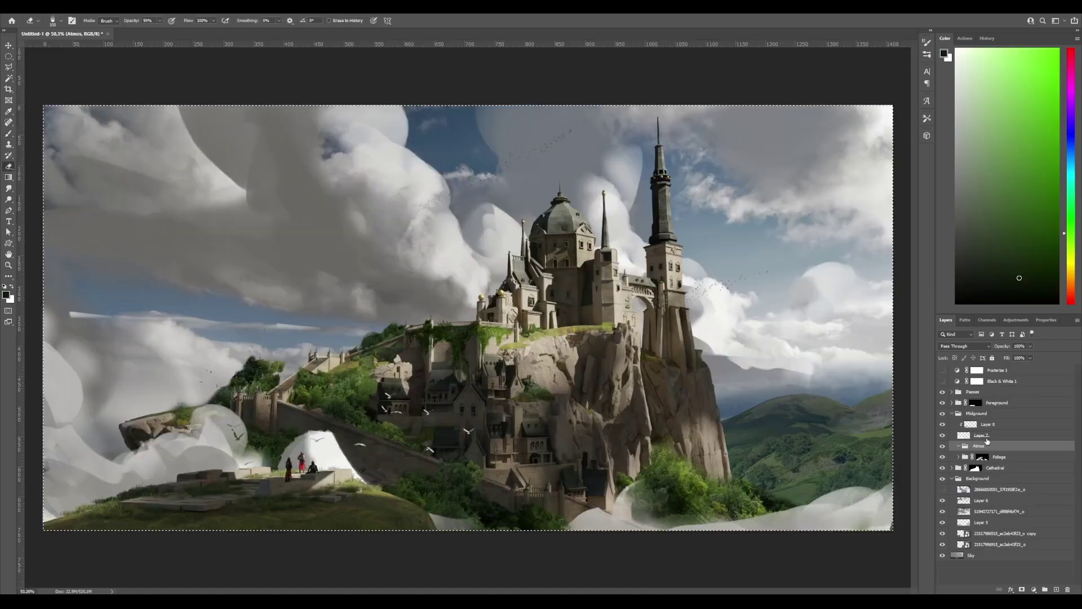
# Mask the Atmos group and add Layer 9 inside it with its own mask, viewed alone.
pyautogui.click(1022, 589)
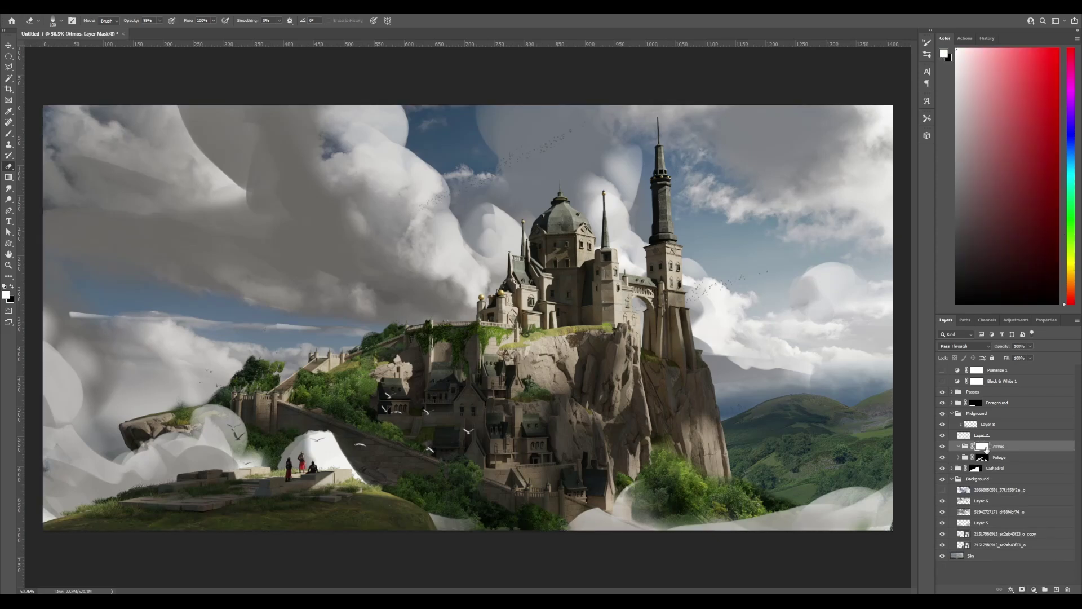
pyautogui.click(1056, 589)
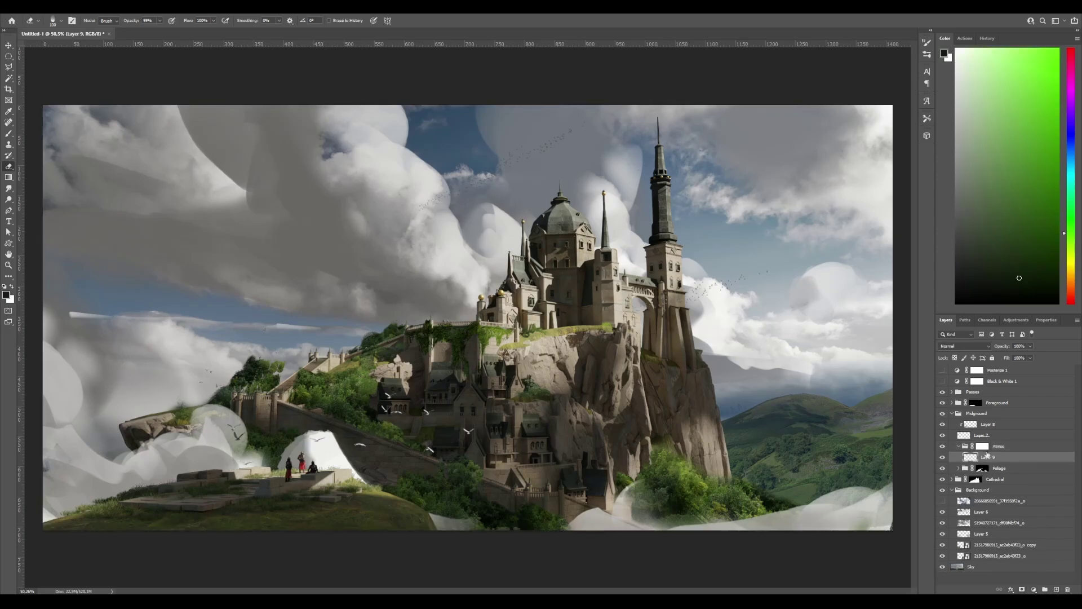
pyautogui.click(1022, 589)
pyautogui.keyDown('alt'); pyautogui.click(990, 457); pyautogui.keyUp('alt')
pyautogui.hotkey('ctrl', 'v')
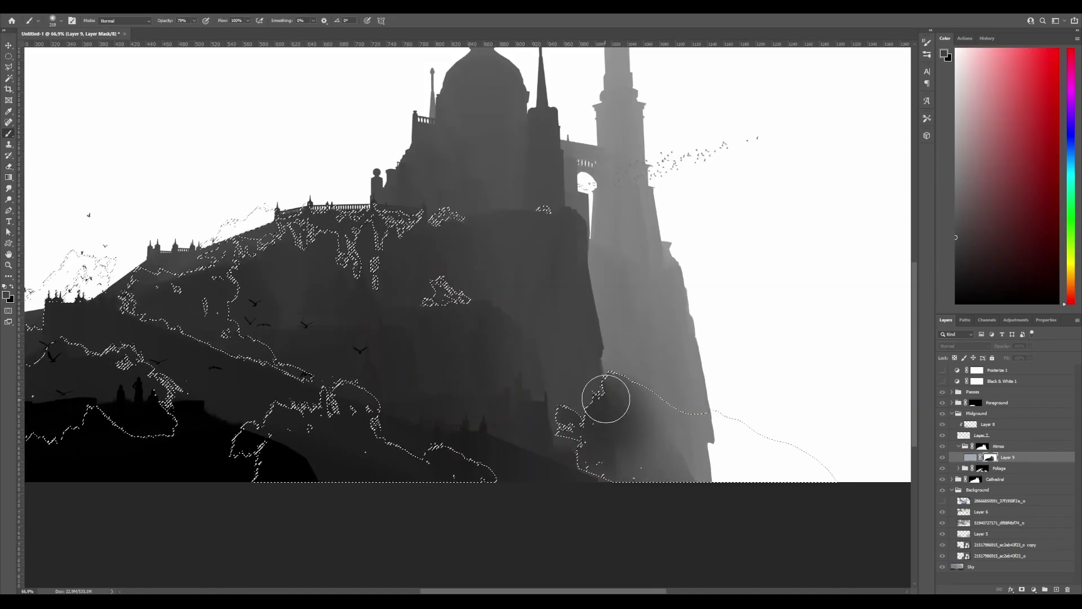
# Paint mist into the Layer 9 mask over the slope right of the cliff, then check the whole image.
pyautogui.moveTo(606, 399)
pyautogui.mouseDown()
pyautogui.moveTo(735, 419)
pyautogui.moveTo(831, 455)
pyautogui.moveTo(713, 413)
pyautogui.moveTo(723, 465)
pyautogui.moveTo(790, 446)
pyautogui.mouseUp()
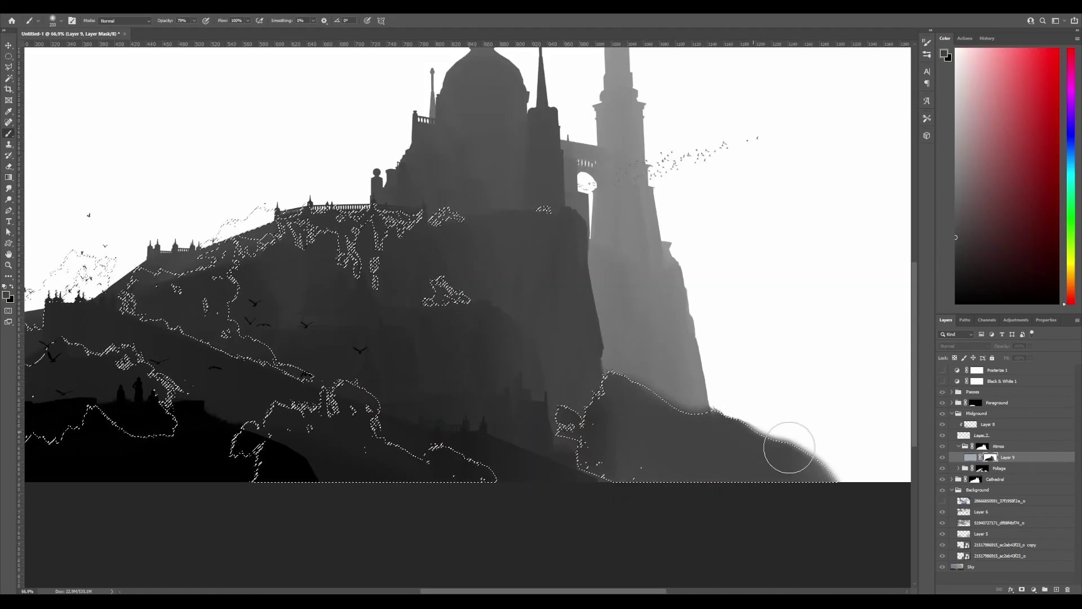
pyautogui.scroll(2, 456, 466)
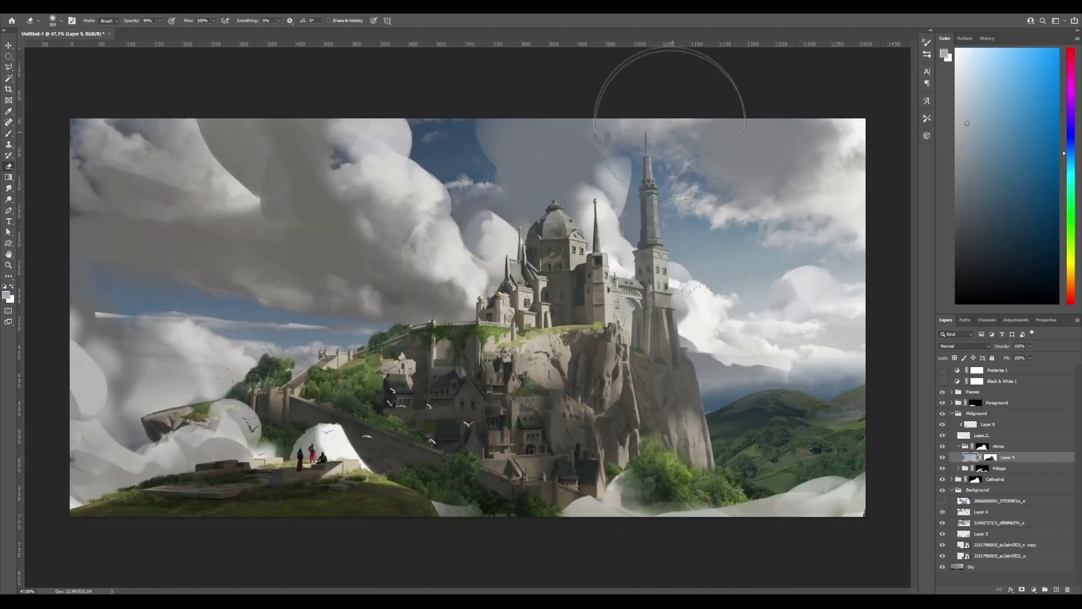
pyautogui.keyDown('alt'); pyautogui.rightClick(494, 217); pyautogui.keyUp('alt')
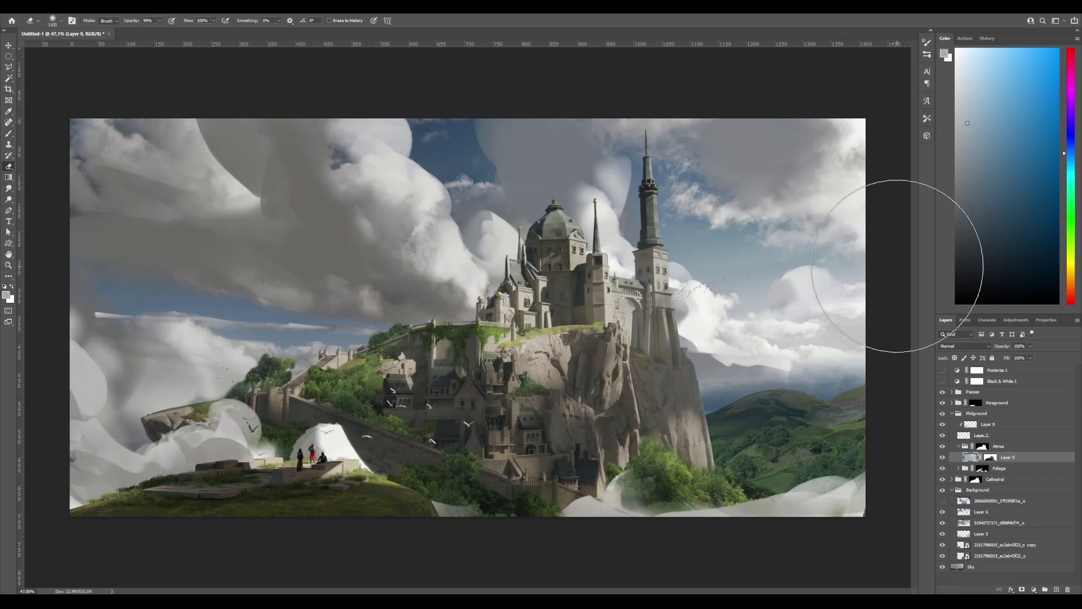
pyautogui.scroll(-3, 669, 273)
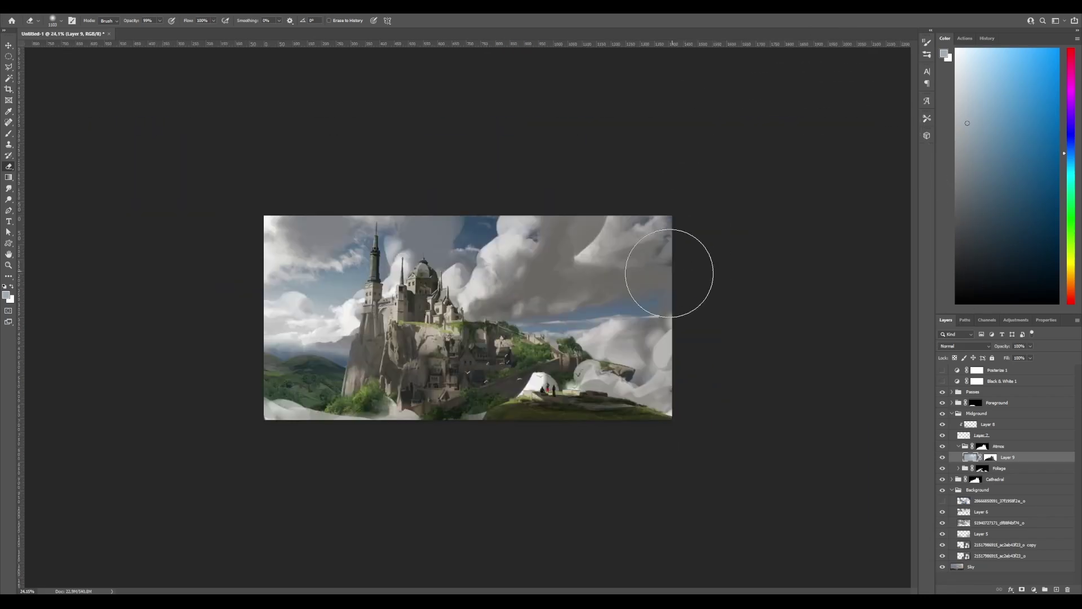
pyautogui.scroll(3, 674, 313)
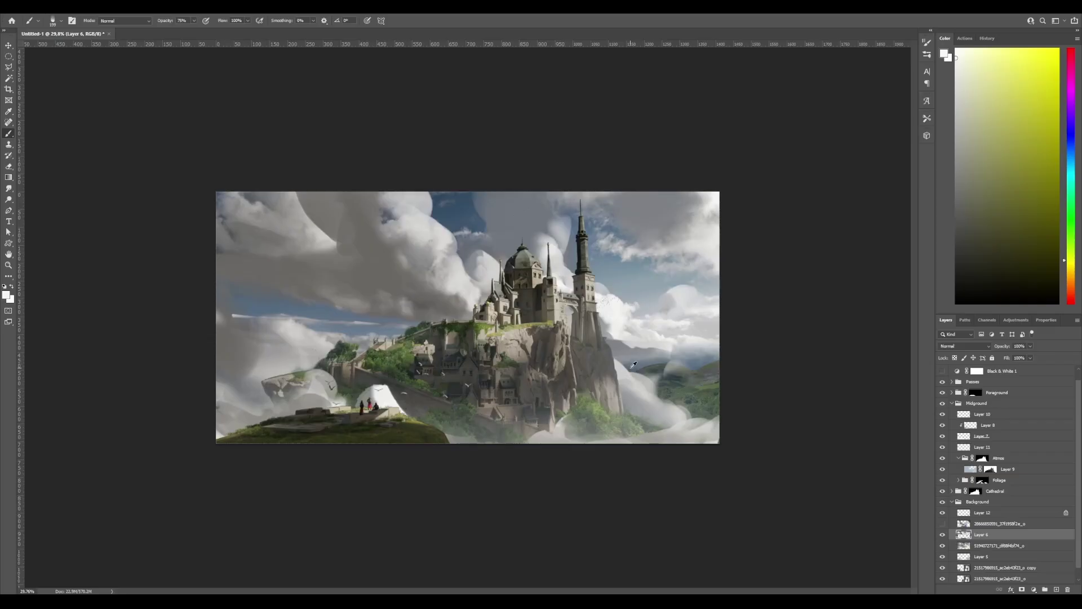
pyautogui.scroll(3, 631, 376)
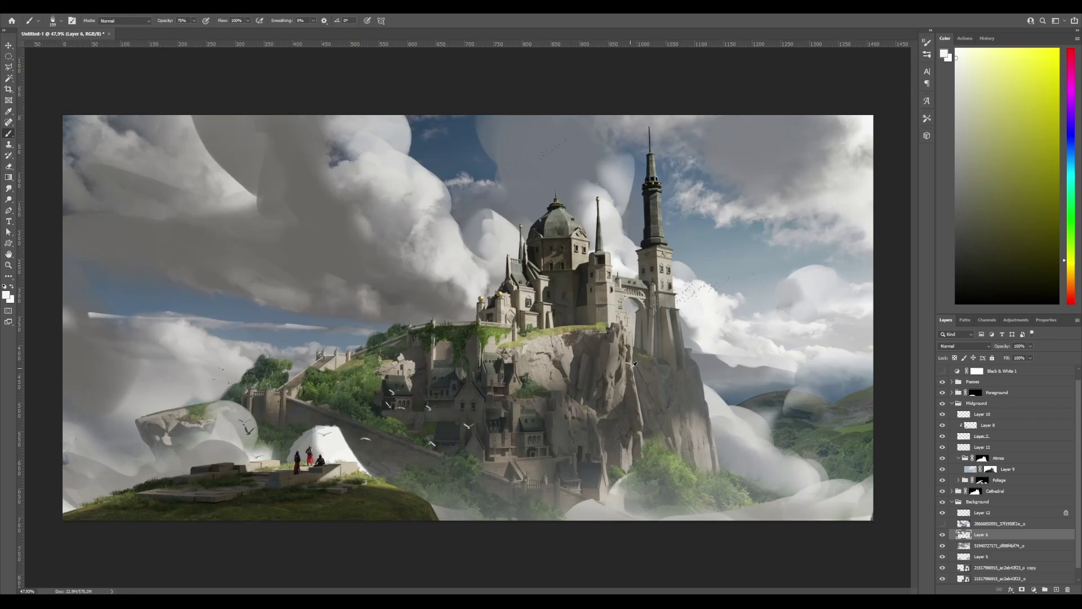
pyautogui.scroll(-1, 630, 375)
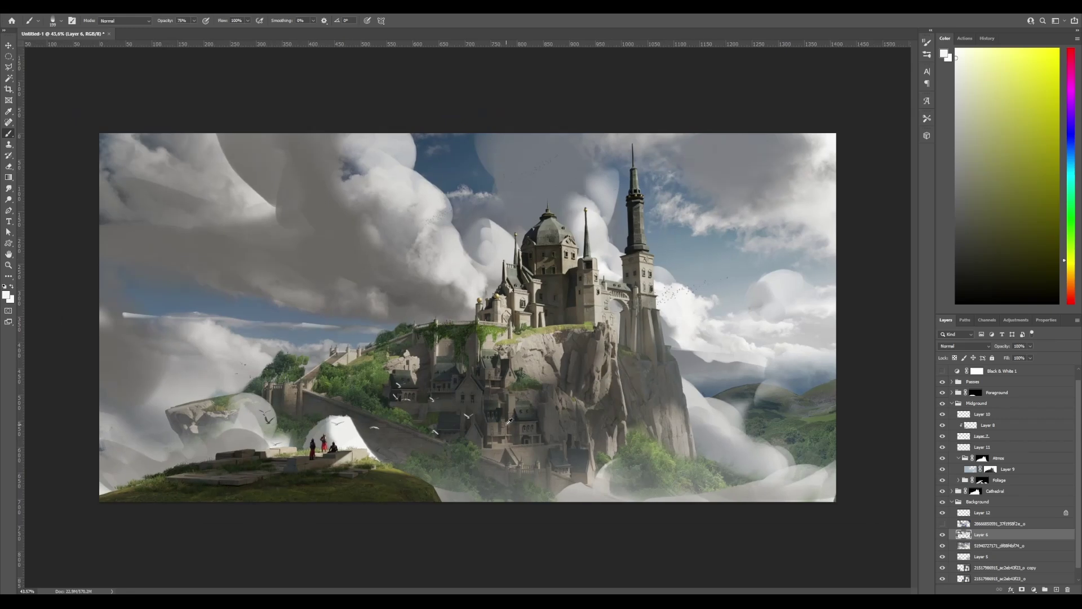
pyautogui.hotkey('ctrl', '+')
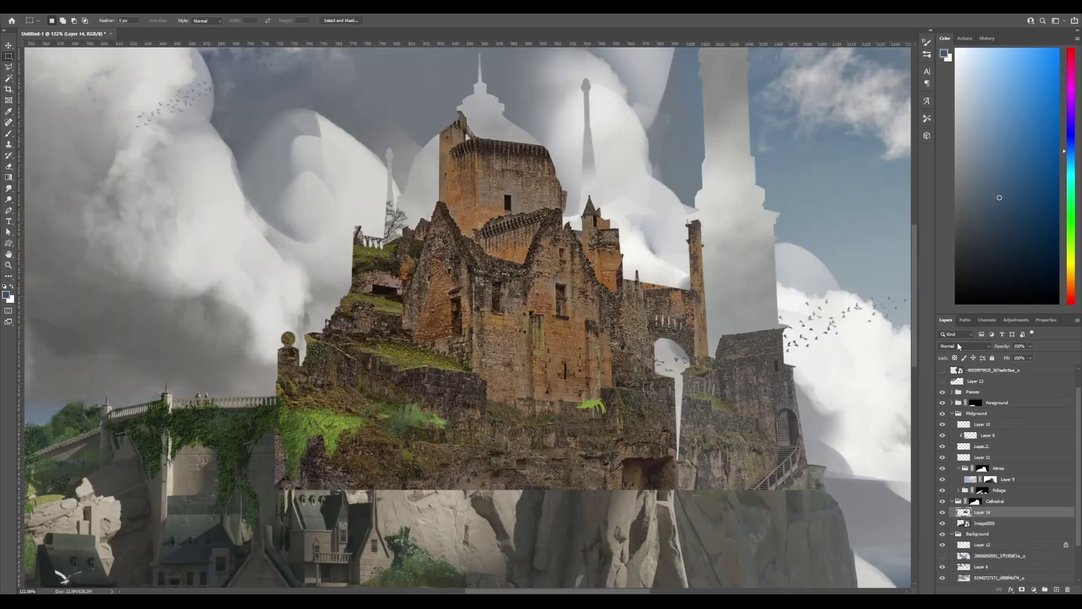
# Compare the castle texture in Normal blending, then set it back to Soft Light.
pyautogui.click(943, 511)
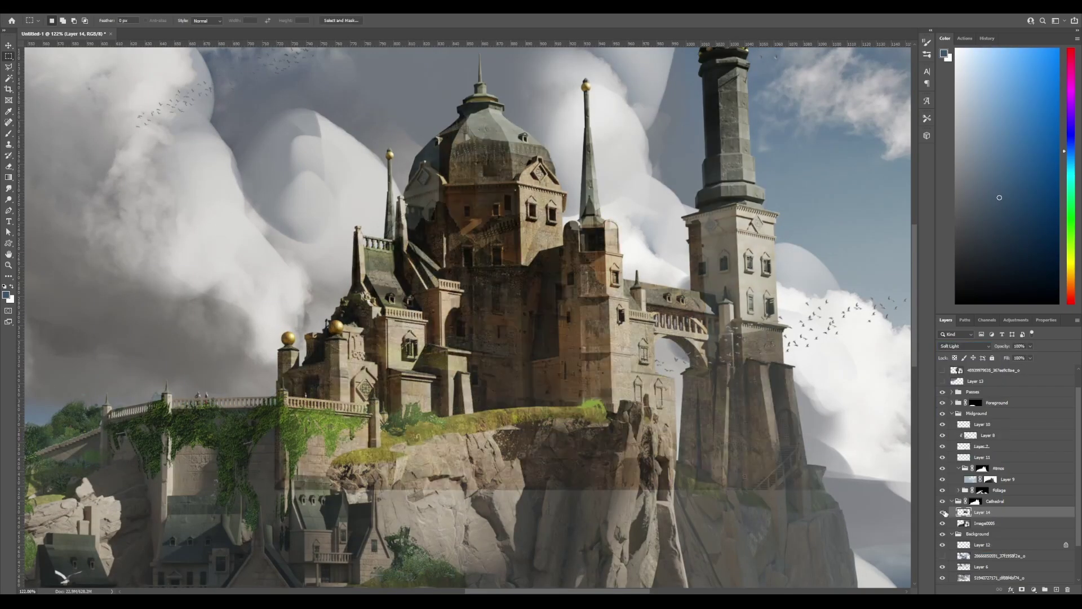
pyautogui.hotkey('shift', 'alt', 'n')
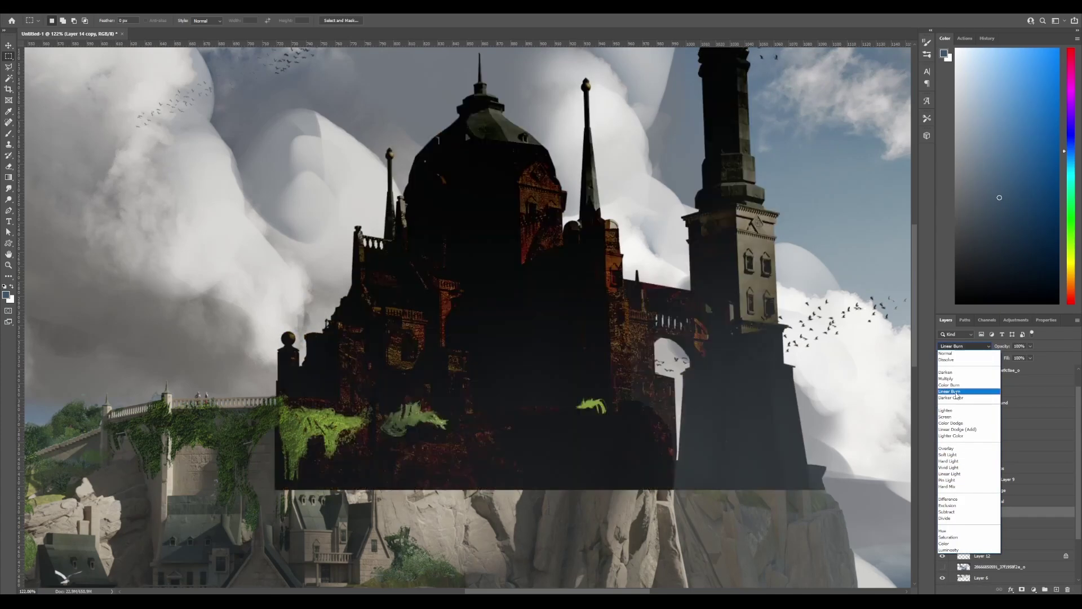
pyautogui.click(948, 454)
pyautogui.scroll(-2, 680, 402)
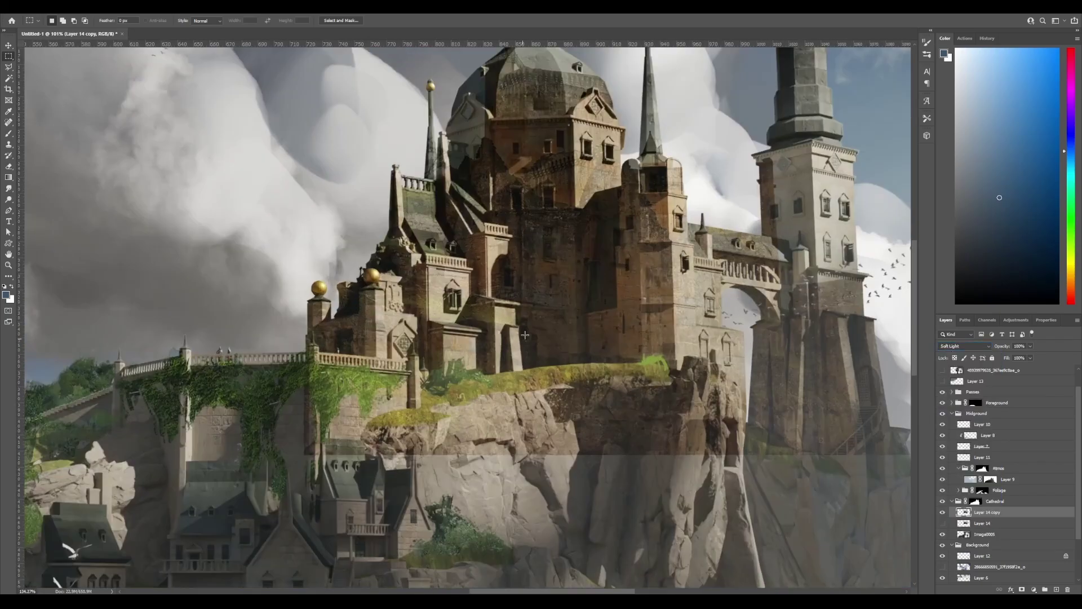
# Erase the photo texture from the castle's left wing.
pyautogui.press('e')
pyautogui.hotkey('ctrl', 'u')
pyautogui.press('Escape')
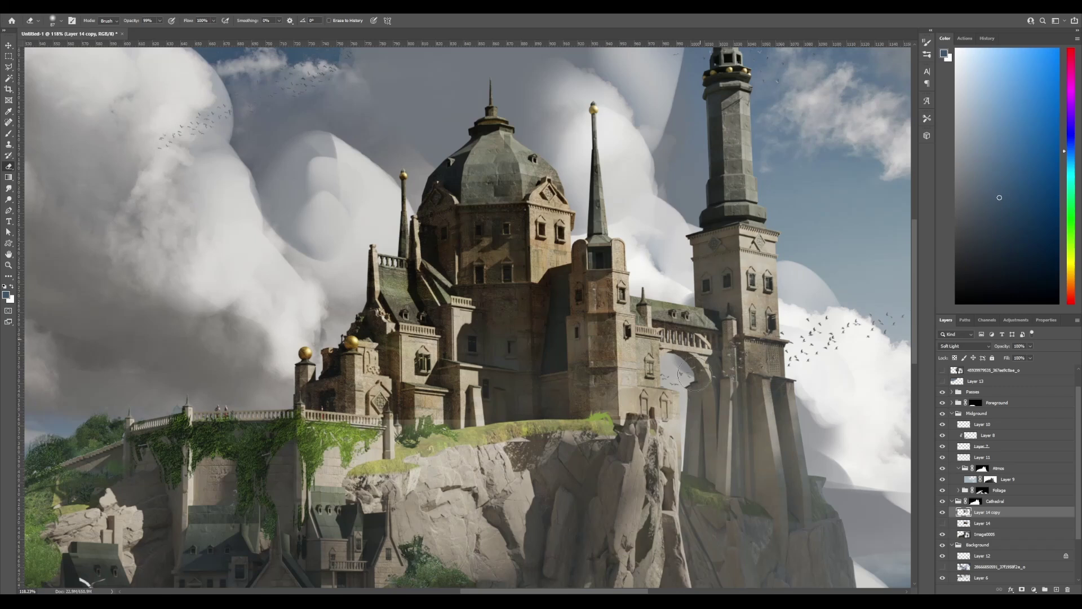
pyautogui.moveTo(405, 315); pyautogui.dragTo(324, 329)
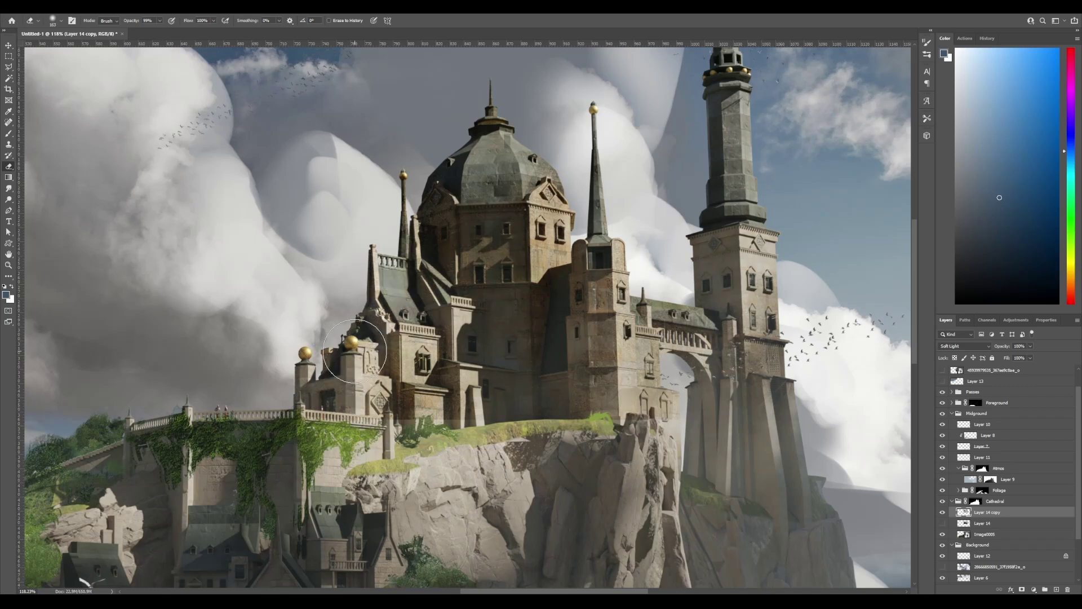
pyautogui.hotkey('ctrl', '0')
pyautogui.scroll(2, 767, 289)
# Toggle the texture copy to compare, then lower its saturation to -29.
pyautogui.click(942, 512)
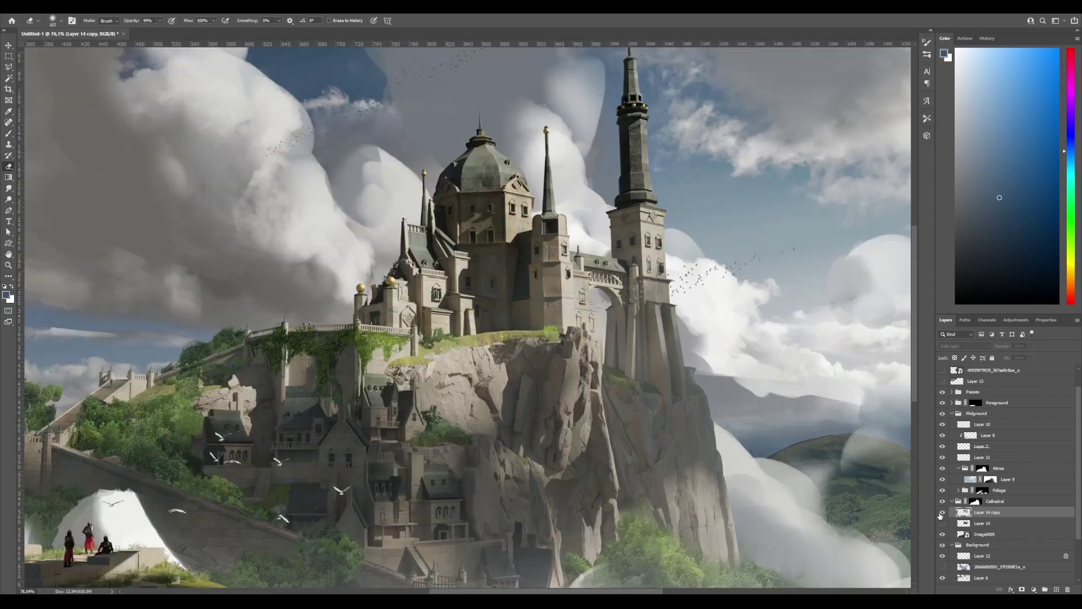
pyautogui.click(941, 513)
pyautogui.hotkey('ctrl', 'u')
pyautogui.moveTo(768, 157); pyautogui.dragTo(756, 162)
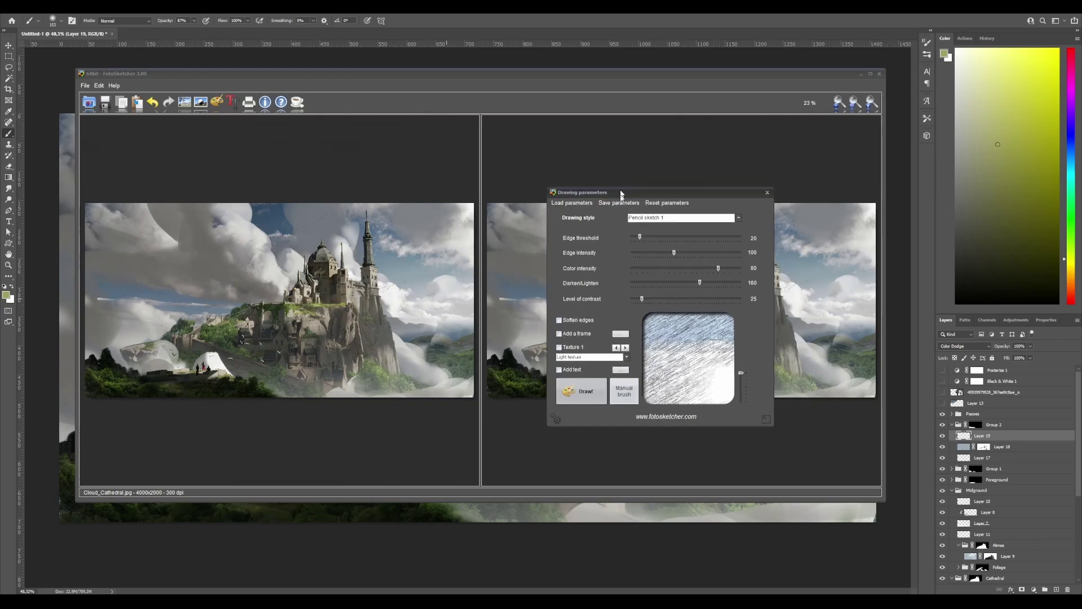
# Choose a painting style from FotoSketcher's Drawing style list for the render.
pyautogui.click(738, 218)
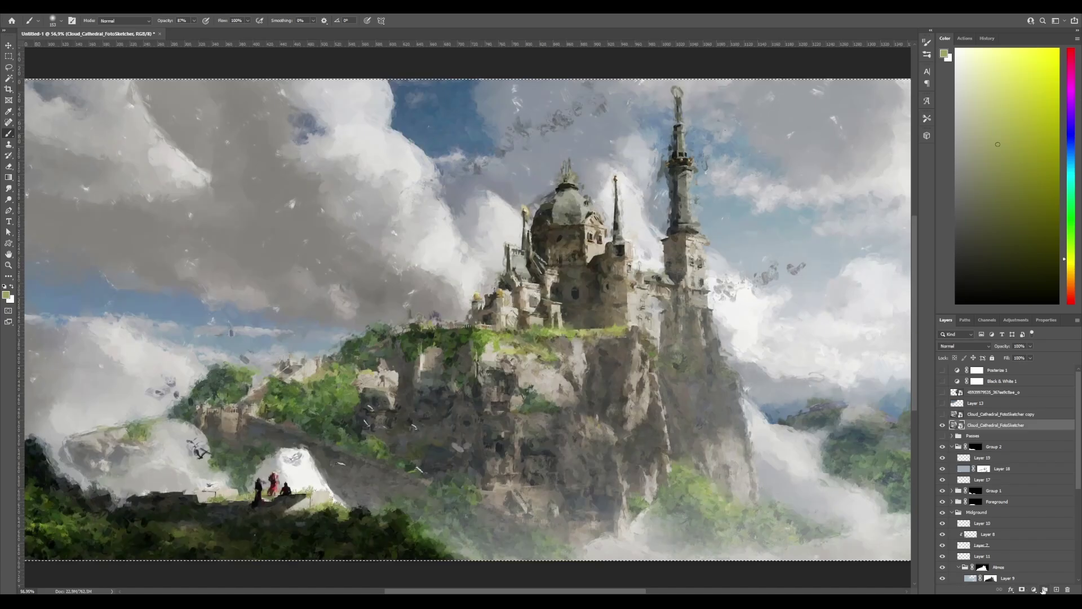
# Invert the Group 3 mask and raise its Levels black input to 56.
pyautogui.click(976, 425)
pyautogui.keyDown('alt'); pyautogui.click(977, 426); pyautogui.keyUp('alt')
pyautogui.hotkey('ctrl', 'i')
pyautogui.hotkey('ctrl', 'i')
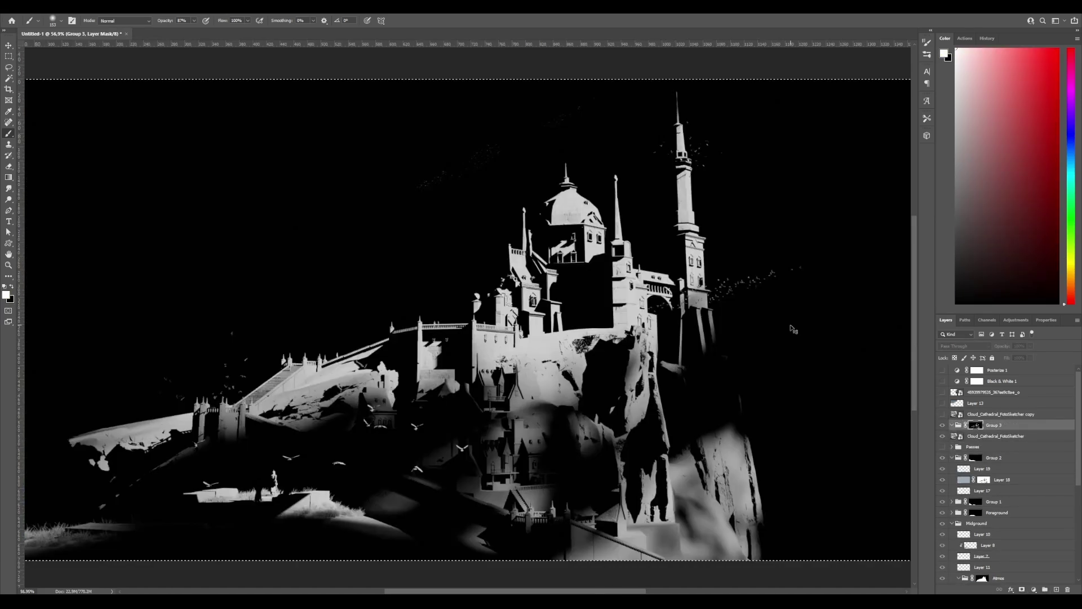
pyautogui.hotkey('ctrl', 'i')
pyautogui.hotkey('ctrl', 'l')
pyautogui.moveTo(385, 357); pyautogui.dragTo(409, 359)
pyautogui.press('Return')
# Paint the Group 3 mask to thin the painterly haze over the right-side fog.
pyautogui.click(953, 426)
pyautogui.press('b')
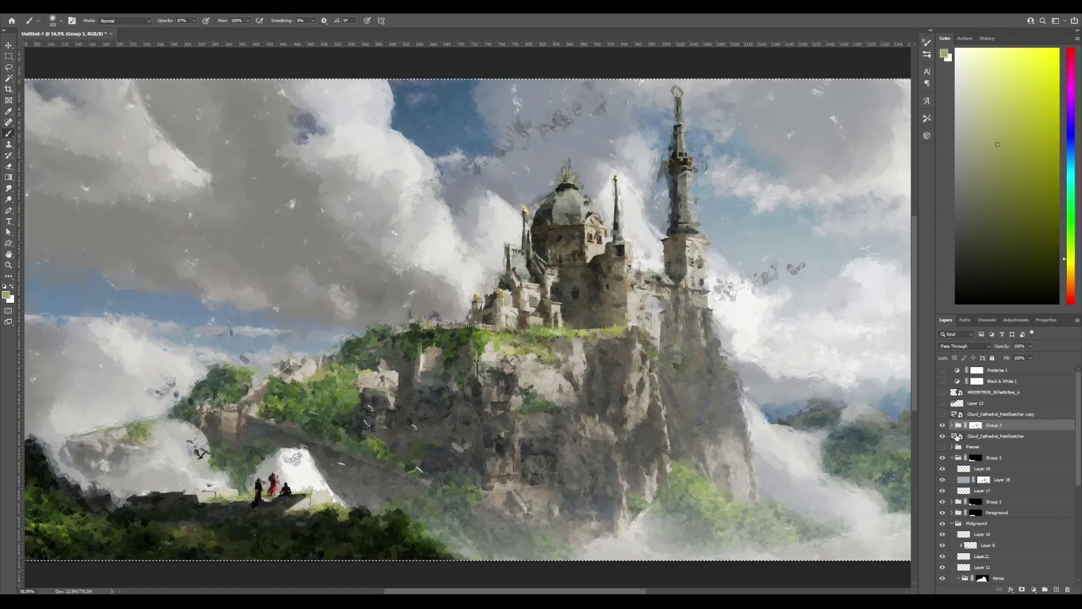
pyautogui.click(977, 425)
pyautogui.scroll(3, 513, 359)
pyautogui.scroll(-3, 694, 243)
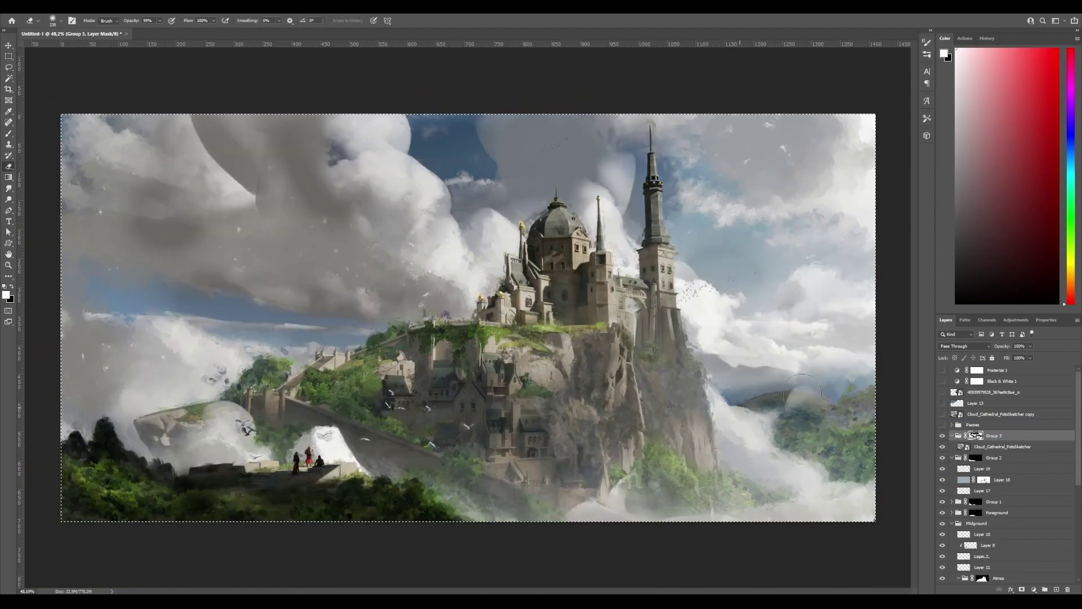
pyautogui.moveTo(802, 393)
pyautogui.mouseDown()
pyautogui.moveTo(811, 428)
pyautogui.moveTo(725, 462)
pyautogui.moveTo(683, 386)
pyautogui.moveTo(607, 457)
pyautogui.mouseUp()
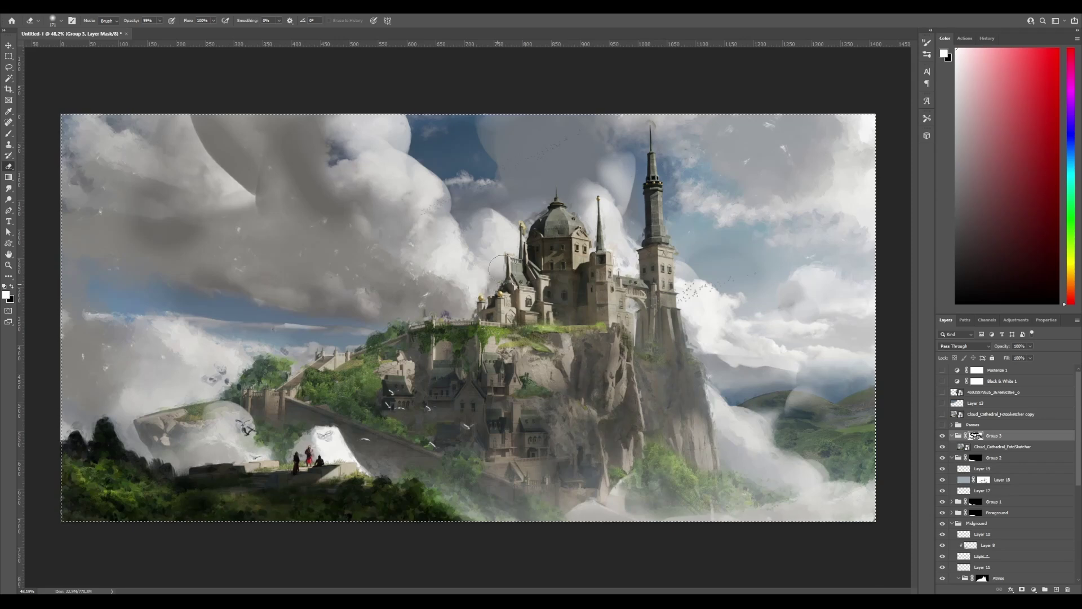
pyautogui.scroll(3, 423, 248)
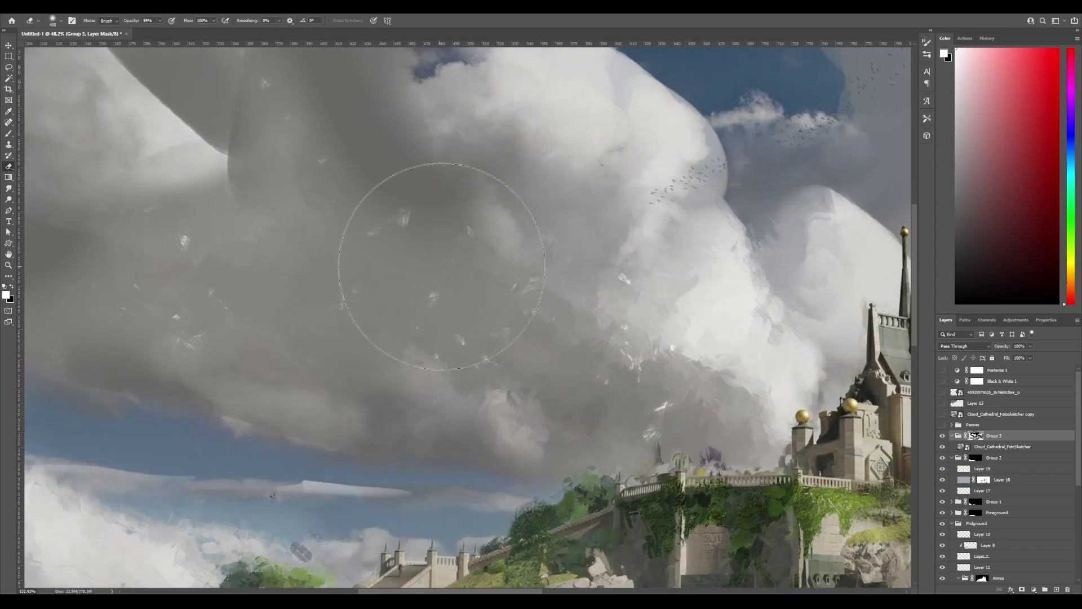
pyautogui.press(']')
pyautogui.press(']')
pyautogui.press(']')
pyautogui.scroll(-3, 311, 106)
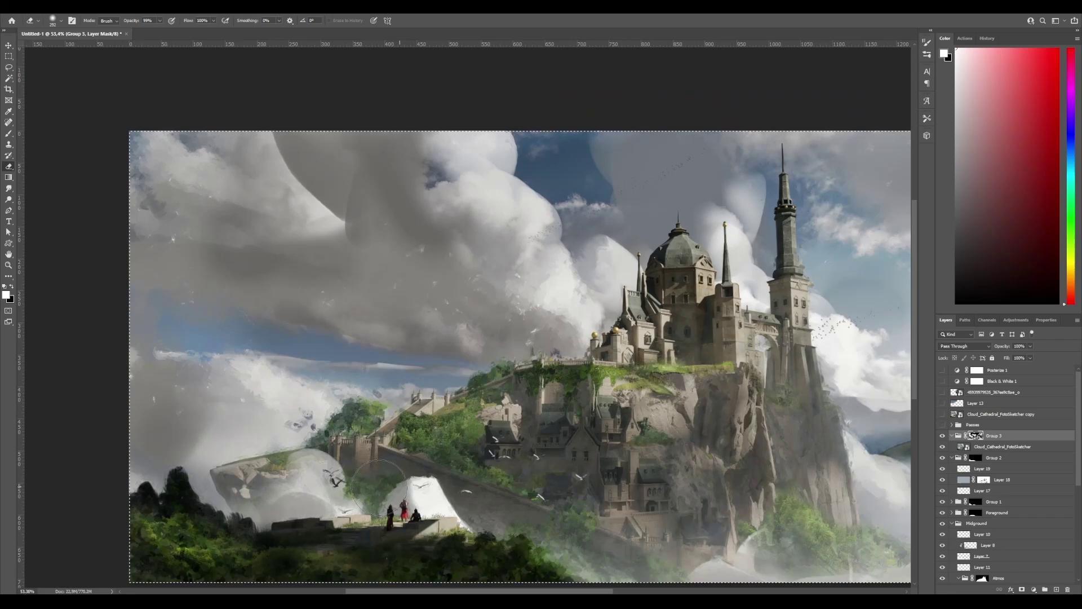
pyautogui.scroll(-2, 526, 387)
# Flip the canvas to check the composition and resize the brush to about 222 px.
pyautogui.hotkey('ctrl', 'shift', 'h')
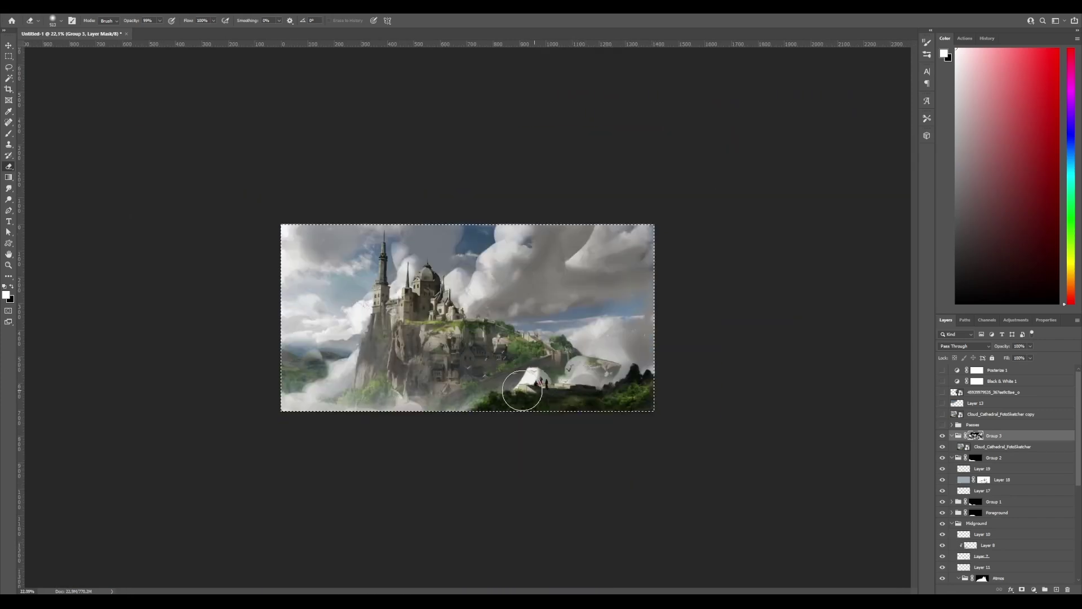
pyautogui.press(']')
pyautogui.press(']')
pyautogui.hotkey('ctrl', 'shift', 'h')
pyautogui.scroll(2, 710, 399)
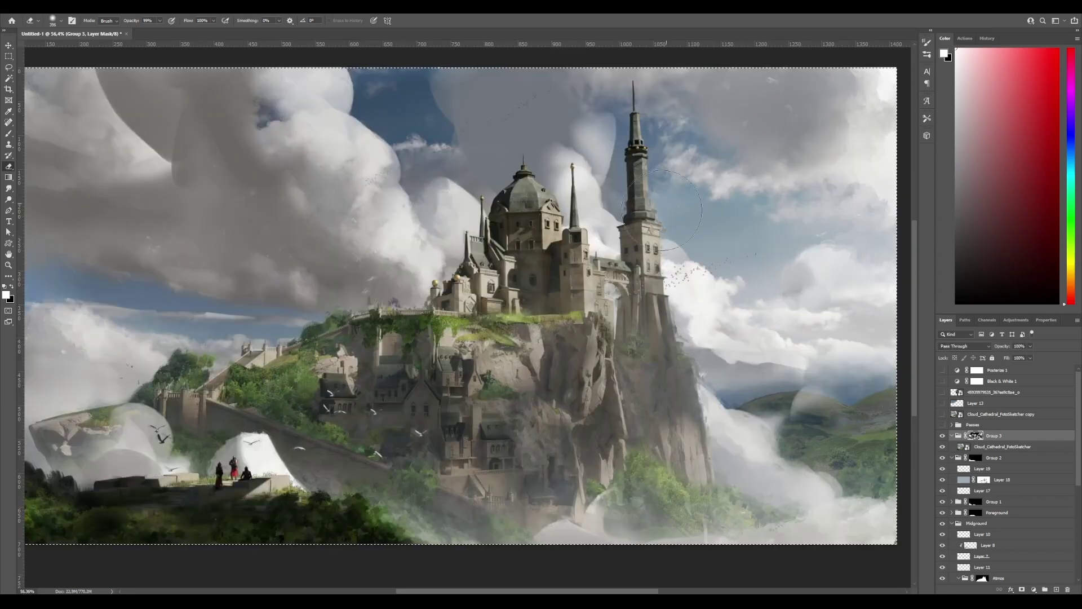
pyautogui.press('[')
pyautogui.press('[')
pyautogui.press('[')
pyautogui.scroll(3, 421, 361)
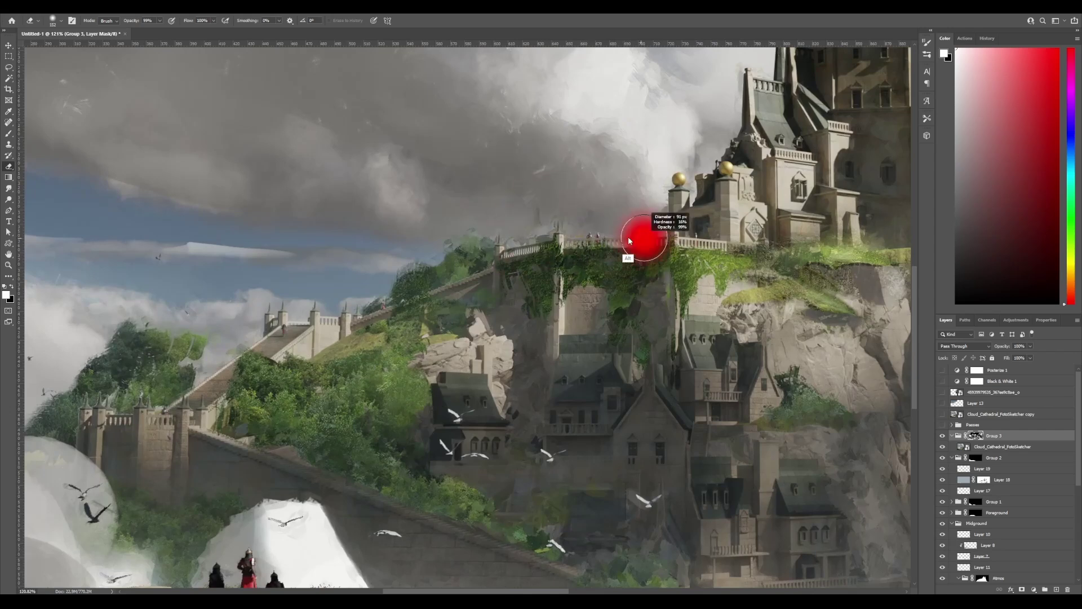
pyautogui.scroll(-3, 400, 487)
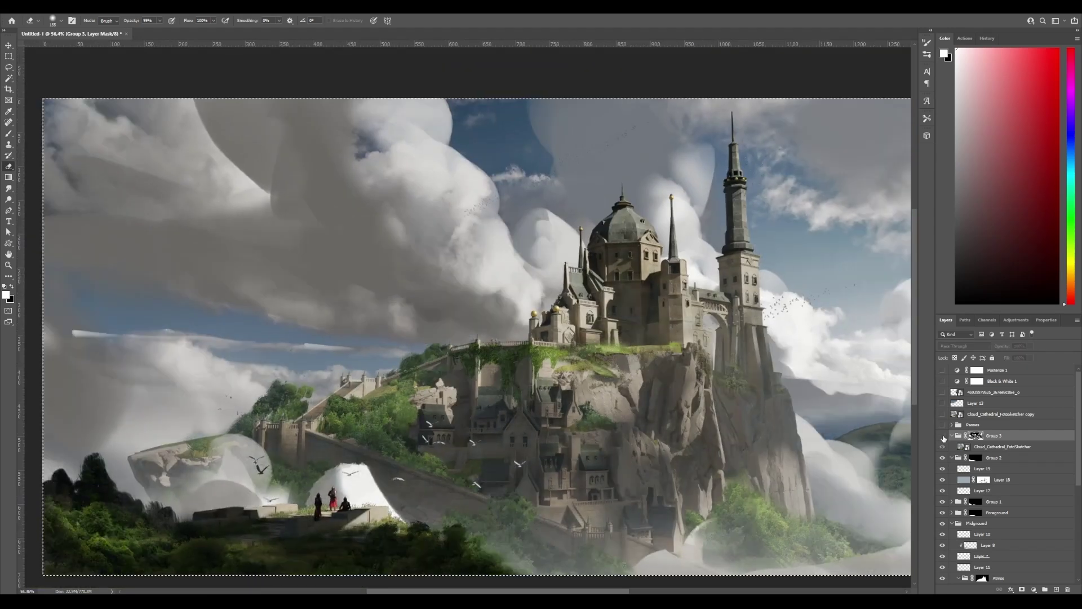
pyautogui.scroll(3, 526, 431)
pyautogui.moveTo(575, 450); pyautogui.dragTo(507, 430)
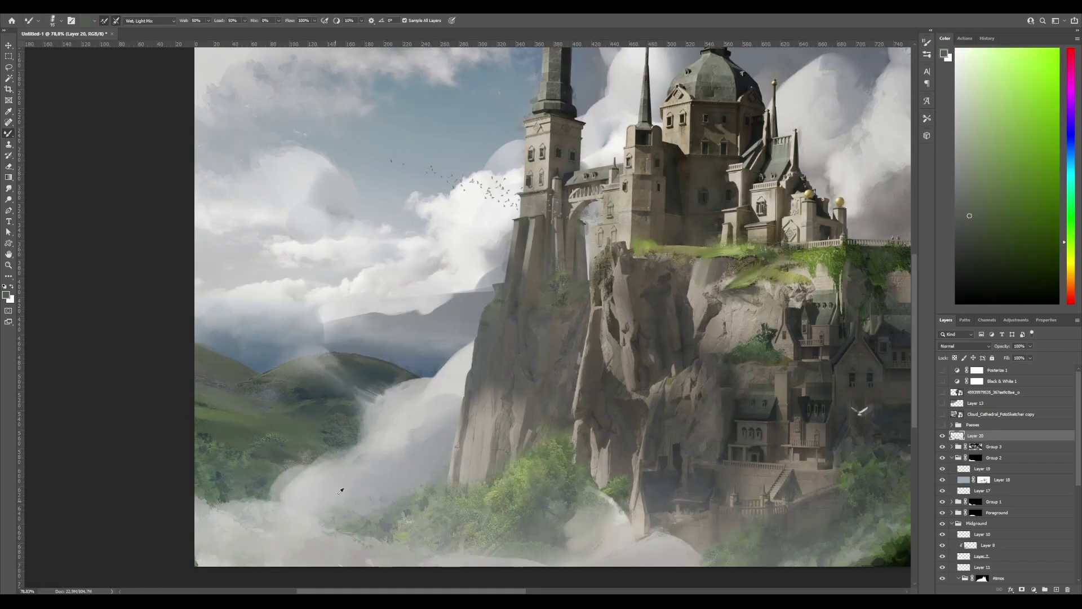
# Unflip the canvas, pick a bluish grey paint colour, and set the brush to about 133 px.
pyautogui.hotkey('ctrl', 'shift', 'h')
pyautogui.scroll(-2, 340, 490)
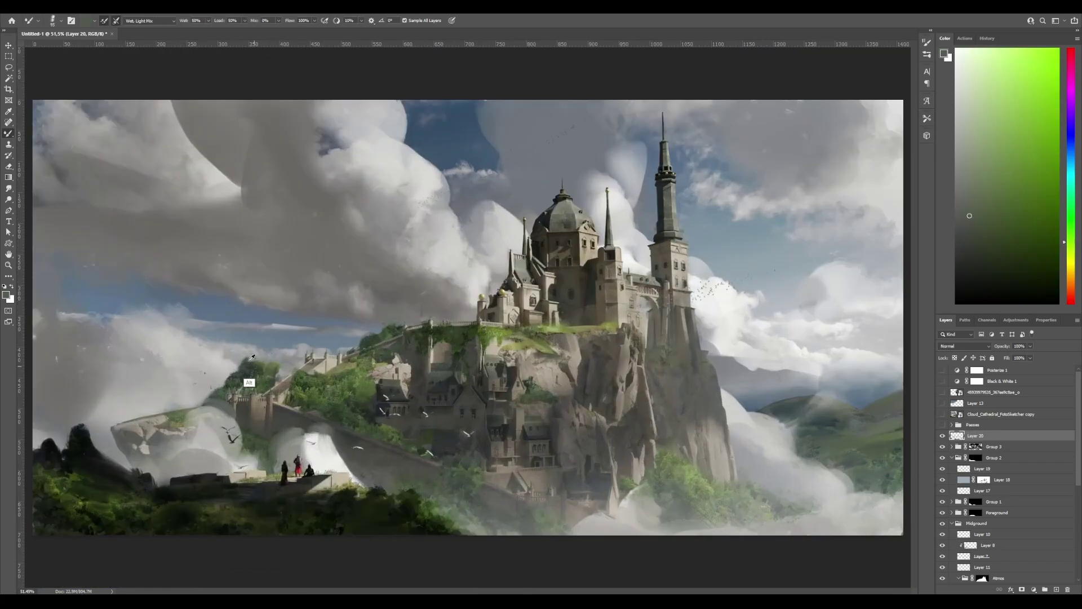
pyautogui.keyDown('alt'); pyautogui.click(260, 344); pyautogui.keyUp('alt')
pyautogui.keyDown('alt'); pyautogui.click(638, 177); pyautogui.keyUp('alt')
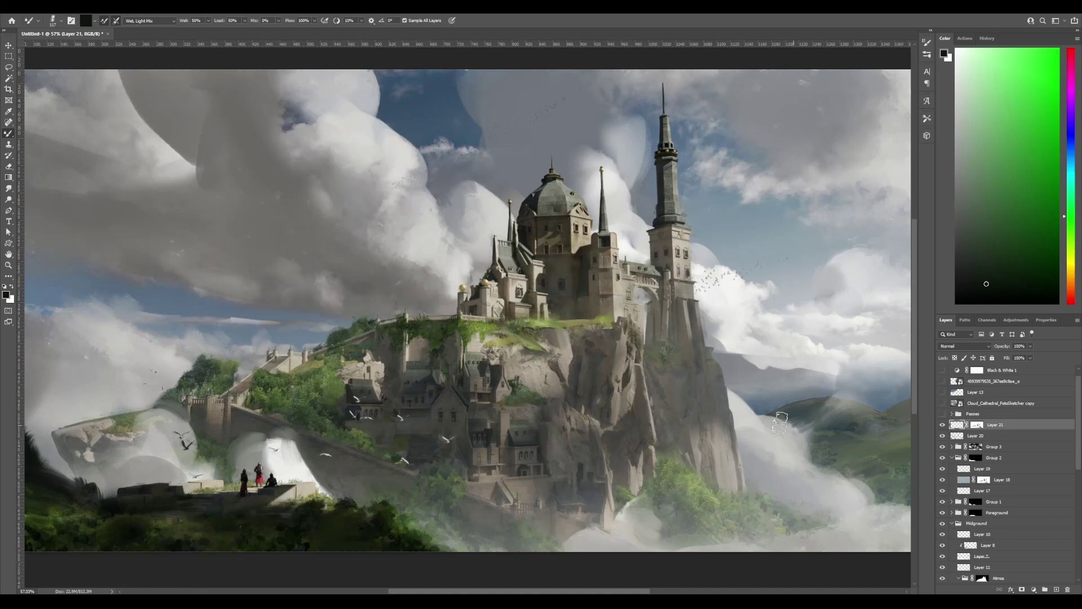
pyautogui.scroll(3, 541, 395)
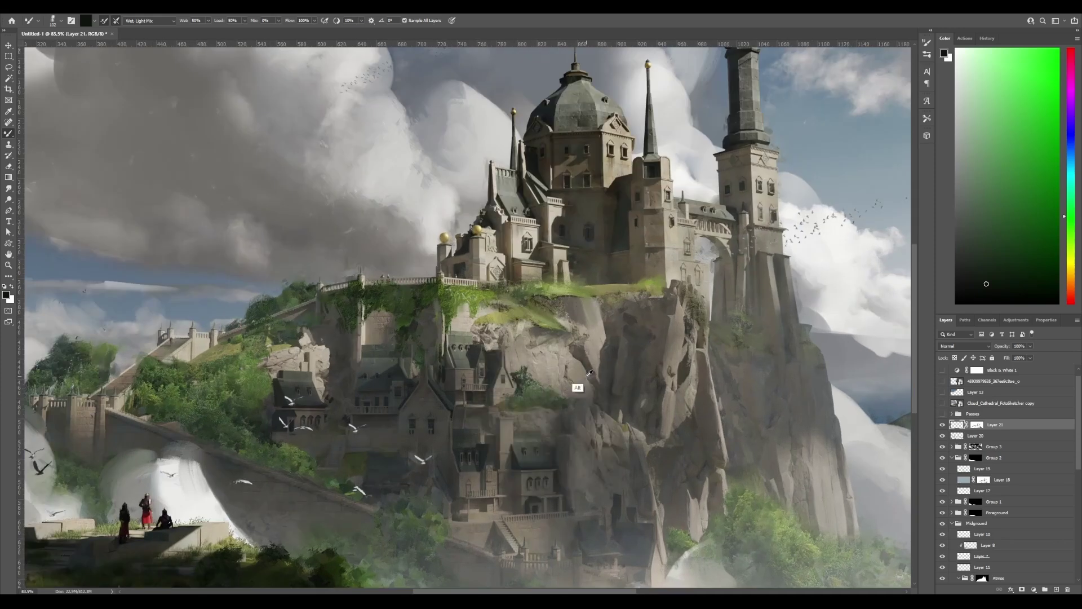
pyautogui.moveTo(523, 411); pyautogui.dragTo(517, 416)
# Darken the castle wall and tower, then paint sampled tan over the cliff and houses.
pyautogui.moveTo(602, 161)
pyautogui.mouseDown()
pyautogui.moveTo(567, 234)
pyautogui.moveTo(608, 259)
pyautogui.mouseUp()
pyautogui.moveTo(739, 130)
pyautogui.mouseDown()
pyautogui.moveTo(749, 290)
pyautogui.moveTo(688, 203)
pyautogui.mouseUp()
pyautogui.keyDown('alt'); pyautogui.click(622, 348); pyautogui.keyUp('alt')
pyautogui.moveTo(616, 361)
pyautogui.mouseDown()
pyautogui.moveTo(572, 435)
pyautogui.moveTo(603, 422)
pyautogui.moveTo(442, 314)
pyautogui.mouseUp()
pyautogui.keyDown('alt'); pyautogui.click(413, 293); pyautogui.keyUp('alt')
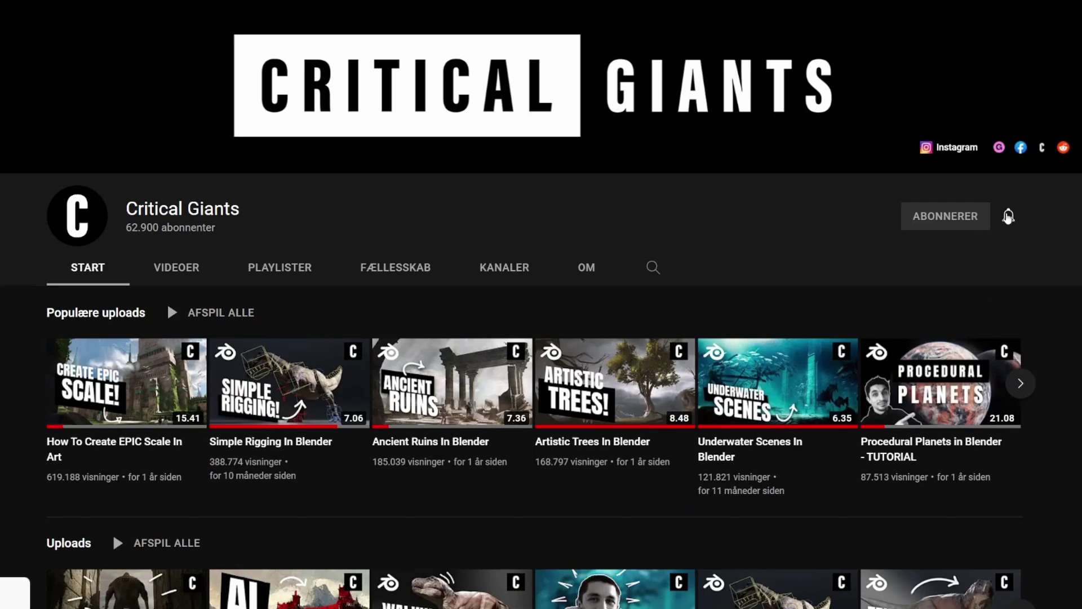
# Set the Critical Giants channel's bell notifications to Alle (all uploads).
pyautogui.click(1008, 216)
pyautogui.click(969, 251)
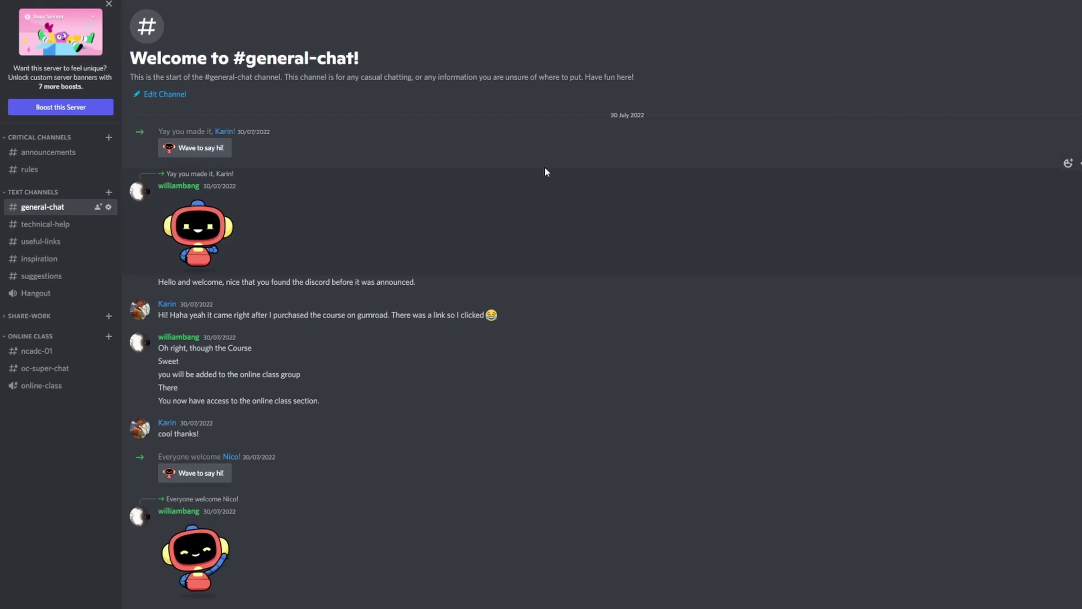
# Scroll down the #general-chat history toward the August 2022 messages.
pyautogui.scroll(-20, 544, 168)
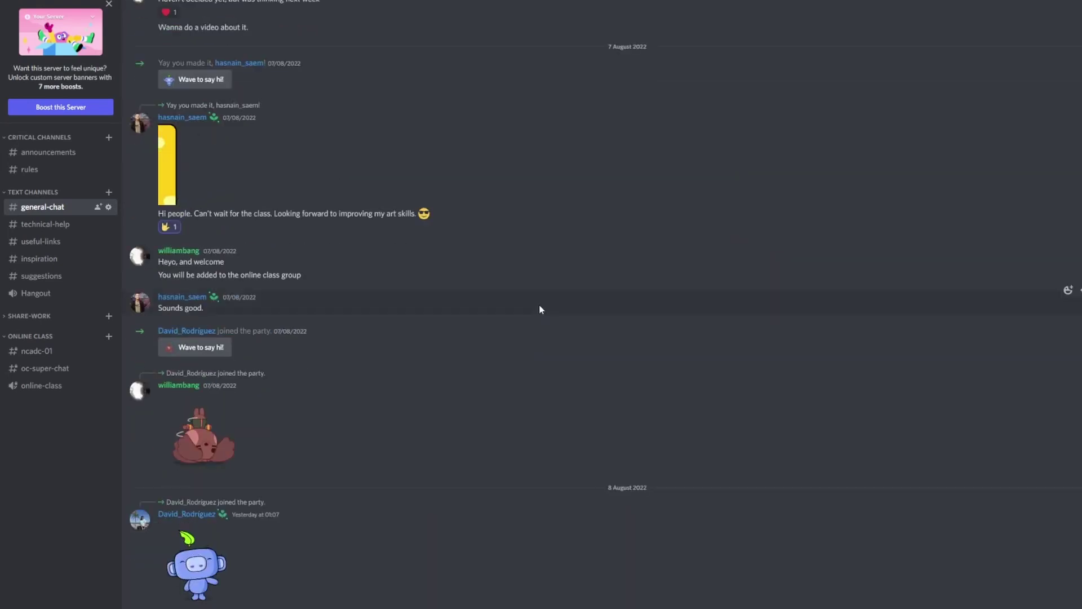